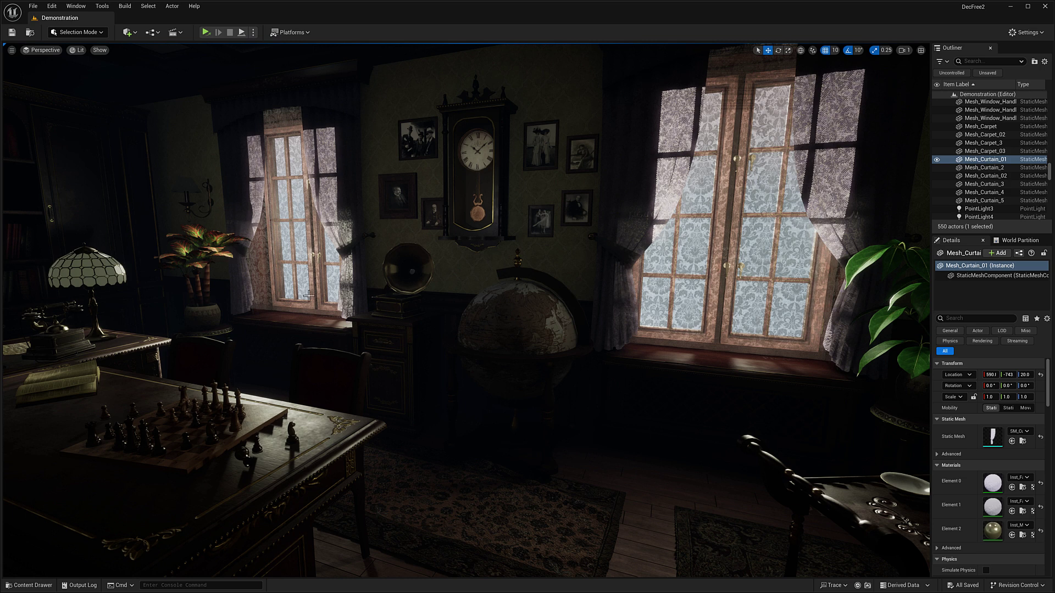
Step: Examine the office interior of the Demonstration level, from the windows and clock to the desk with the lamp and telephone
{"action": "right_click_drag", "start_coordinate": [377, 327], "coordinate": [394, 327]}
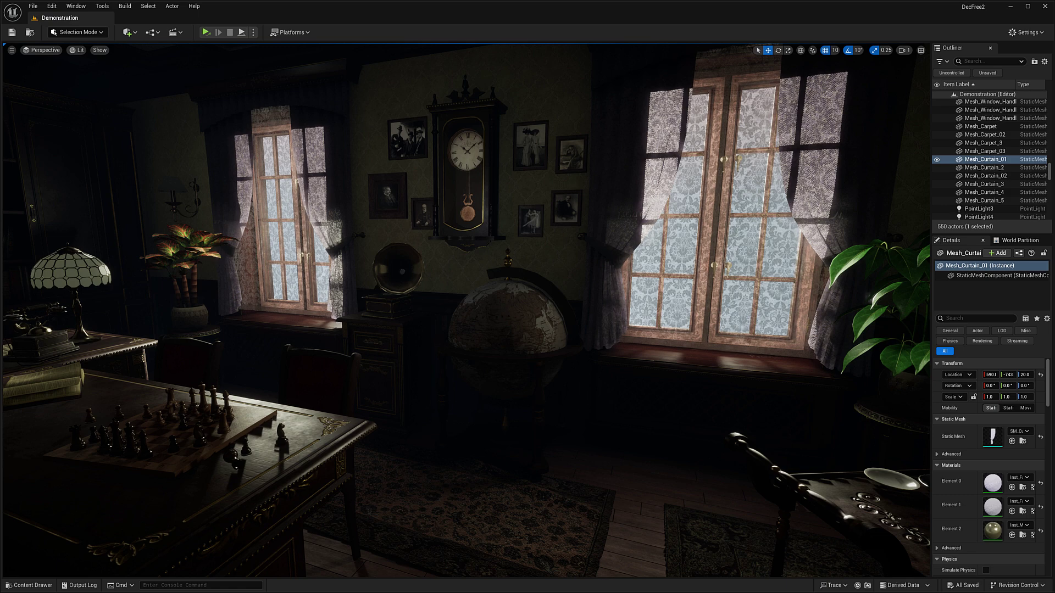
{"action": "mouse_move", "coordinate": [394, 327]}
{"action": "right_mouse_down"}
{"action": "mouse_move", "coordinate": [428, 396]}
{"action": "mouse_move", "coordinate": [434, 326]}
{"action": "mouse_move", "coordinate": [733, 325]}
{"action": "mouse_move", "coordinate": [520, 311]}
{"action": "mouse_move", "coordinate": [544, 310]}
{"action": "mouse_move", "coordinate": [104, 445]}
{"action": "right_mouse_up"}
{"action": "scroll", "coordinate": [689, 325], "scroll_direction": "down", "scroll_amount": 1}
{"action": "key", "text": "w"}
{"action": "scroll", "coordinate": [624, 316], "scroll_direction": "down", "scroll_amount": 1}
{"action": "key", "text": "q"}
{"action": "key", "text": "e"}
{"action": "key", "text": "d"}
{"action": "key", "text": "a"}
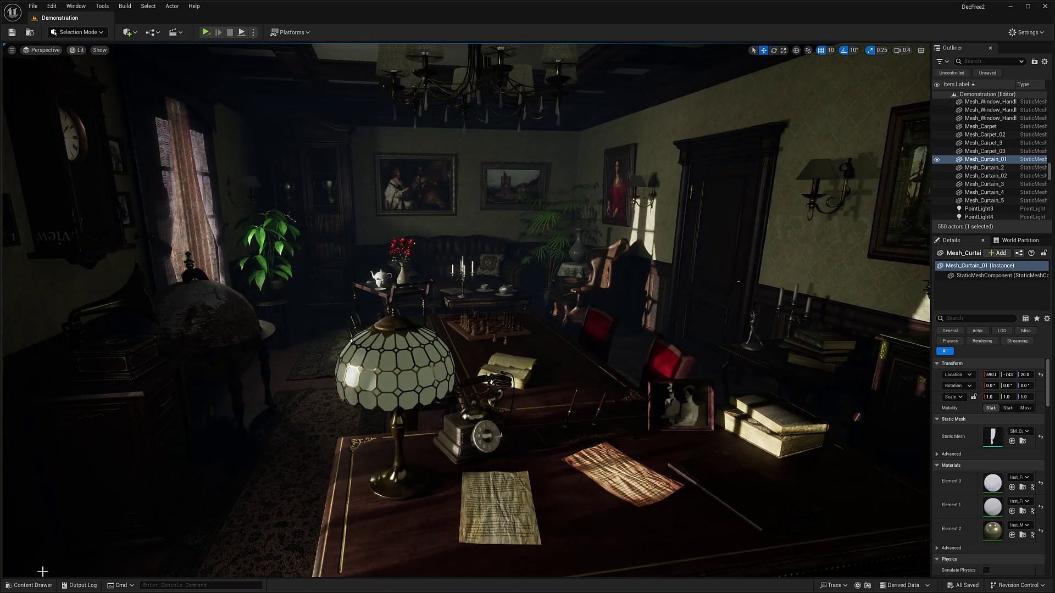
Step: Open the Overview level from Classic_Office/Maps and inspect its modular wall pieces, seating and desks
{"action": "left_click", "coordinate": [39, 584]}
{"action": "double_click", "coordinate": [231, 467]}
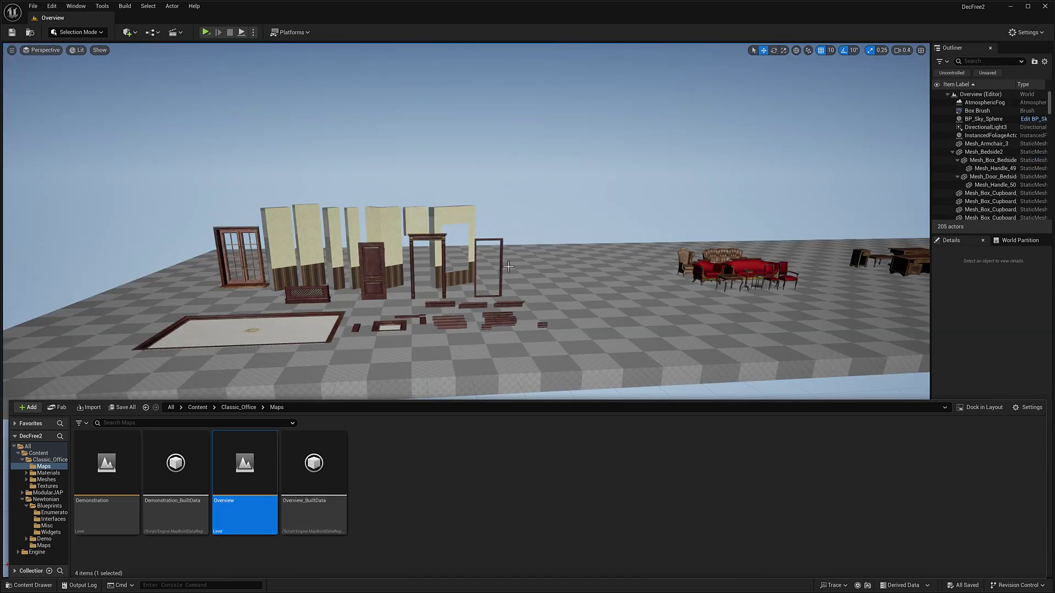
{"action": "right_click_drag", "start_coordinate": [508, 266], "coordinate": [415, 311]}
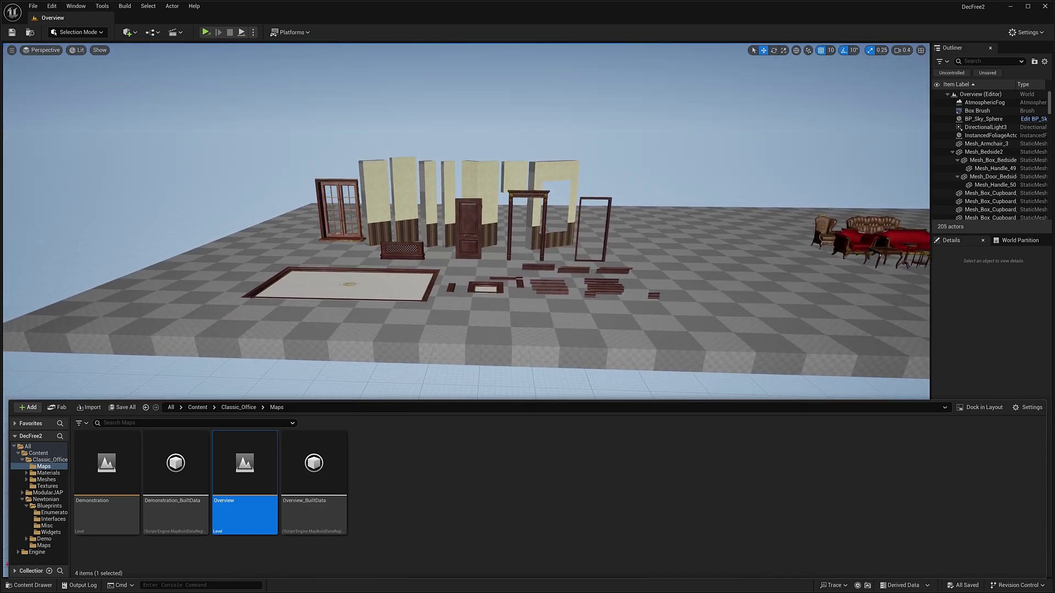
{"action": "key", "text": "w"}
{"action": "key", "text": "e"}
{"action": "right_click_drag", "start_coordinate": [466, 221], "coordinate": [730, 263]}
{"action": "key", "text": "w"}
{"action": "key", "text": "w"}
{"action": "key", "text": "w"}
{"action": "key", "text": "w"}
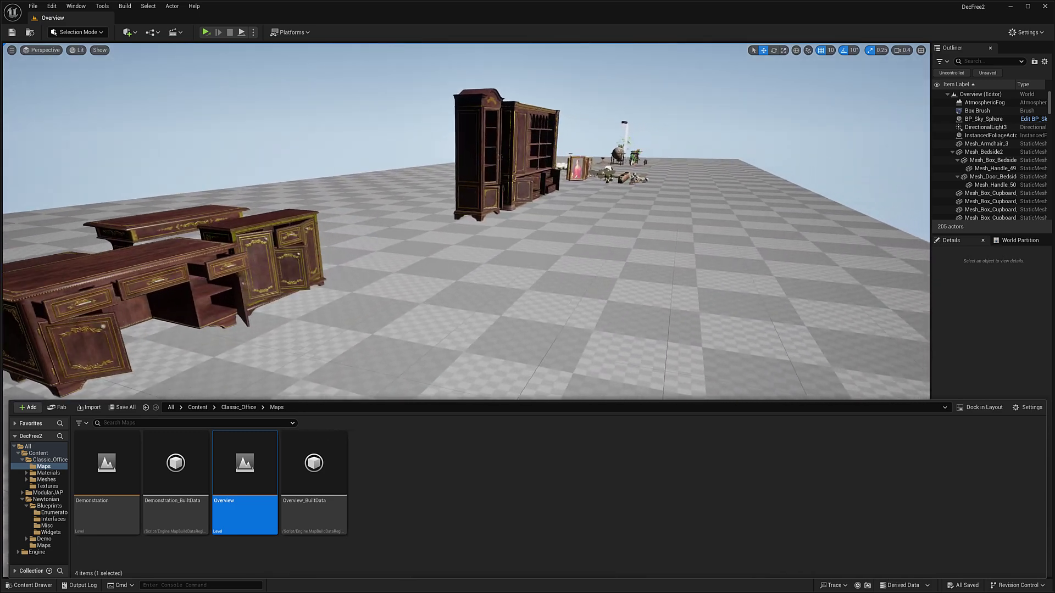
Step: Examine the bookcases, paintings, books, lamps and other decorative props laid out in the Classic_Office Overview level
{"action": "left_click_drag", "start_coordinate": [530, 184], "coordinate": [538, 192]}
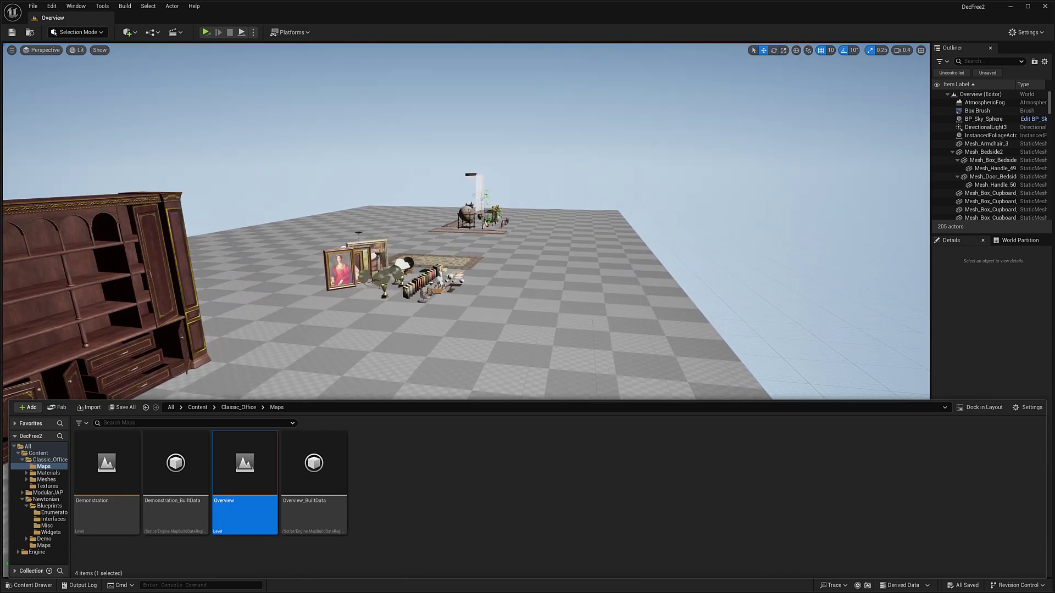
{"action": "key", "text": "w"}
{"action": "mouse_move", "coordinate": [528, 219]}
{"action": "right_mouse_down"}
{"action": "mouse_move", "coordinate": [508, 231]}
{"action": "mouse_move", "coordinate": [475, 219]}
{"action": "mouse_move", "coordinate": [434, 225]}
{"action": "mouse_move", "coordinate": [572, 220]}
{"action": "mouse_move", "coordinate": [440, 220]}
{"action": "mouse_move", "coordinate": [476, 227]}
{"action": "mouse_move", "coordinate": [393, 233]}
{"action": "mouse_move", "coordinate": [363, 220]}
{"action": "mouse_move", "coordinate": [264, 223]}
{"action": "mouse_move", "coordinate": [248, 247]}
{"action": "mouse_move", "coordinate": [311, 223]}
{"action": "mouse_move", "coordinate": [248, 217]}
{"action": "right_mouse_up"}
{"action": "key", "text": "d"}
{"action": "key", "text": "s"}
{"action": "key", "text": "d"}
{"action": "key", "text": "w"}
{"action": "key", "text": "d"}
{"action": "key", "text": "w"}
{"action": "key", "text": "a"}
{"action": "key", "text": "w"}
{"action": "key", "text": "a"}
{"action": "key", "text": "s"}
{"action": "left_click_drag", "start_coordinate": [527, 187], "coordinate": [508, 186]}
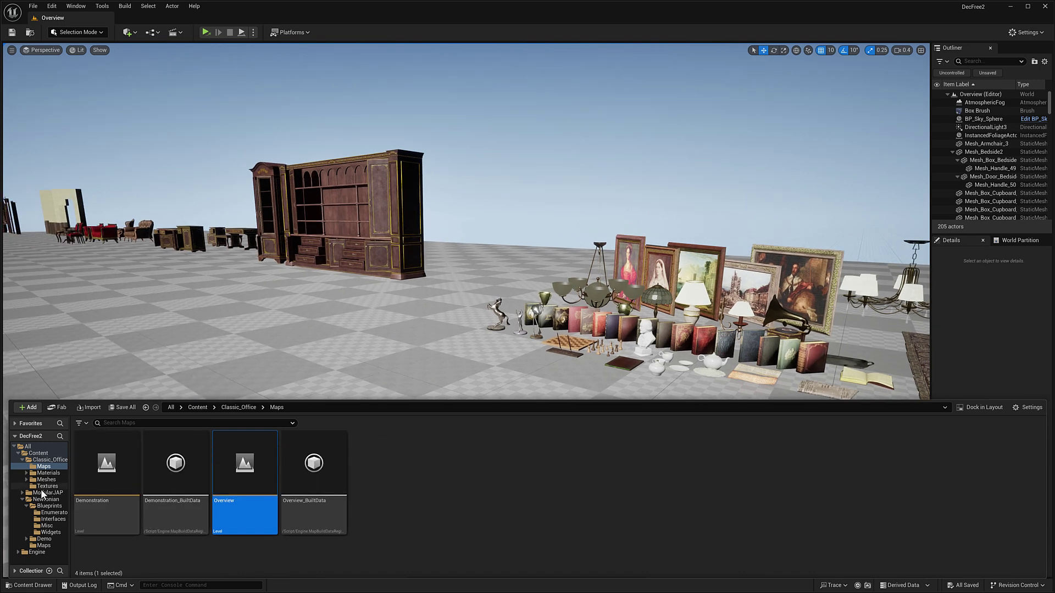
Step: Open the Demonstration level from ModularJAP/Maps and view the multi-storey Japanese tower from outside
{"action": "left_click", "coordinate": [44, 493]}
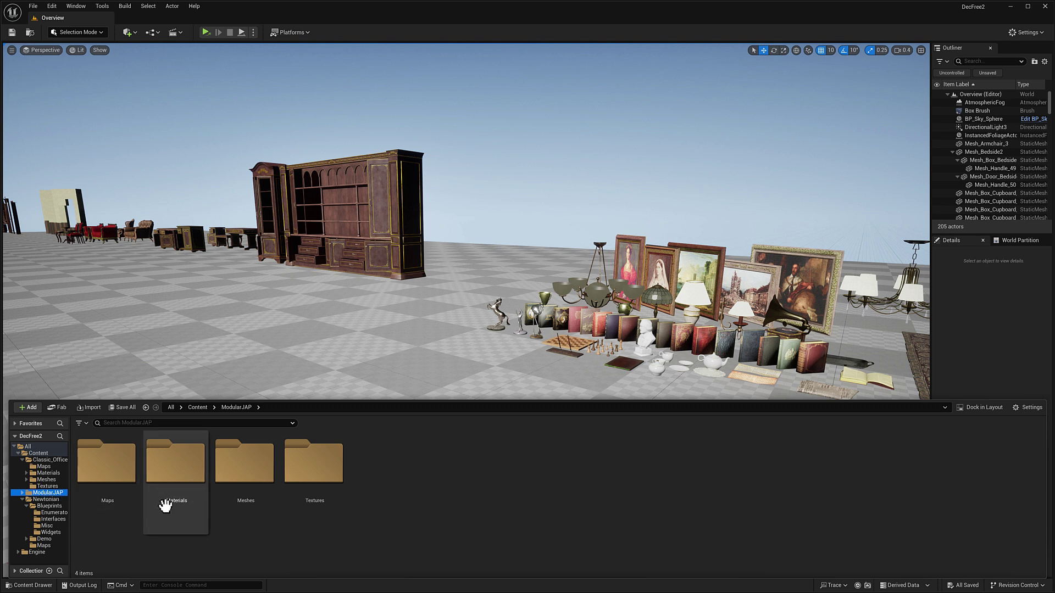
{"action": "double_click", "coordinate": [102, 473]}
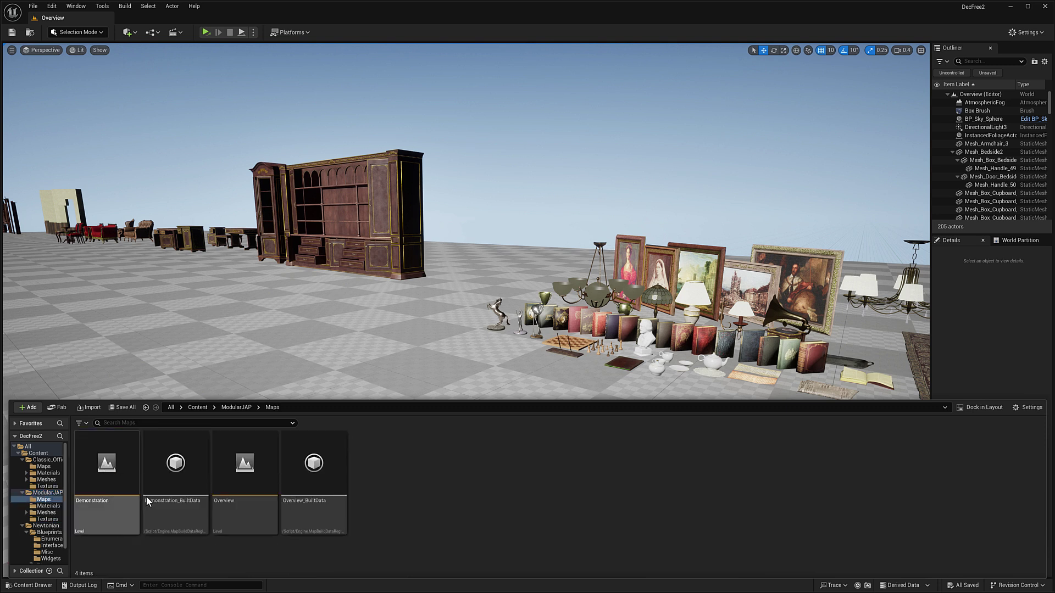
{"action": "left_click", "coordinate": [116, 466]}
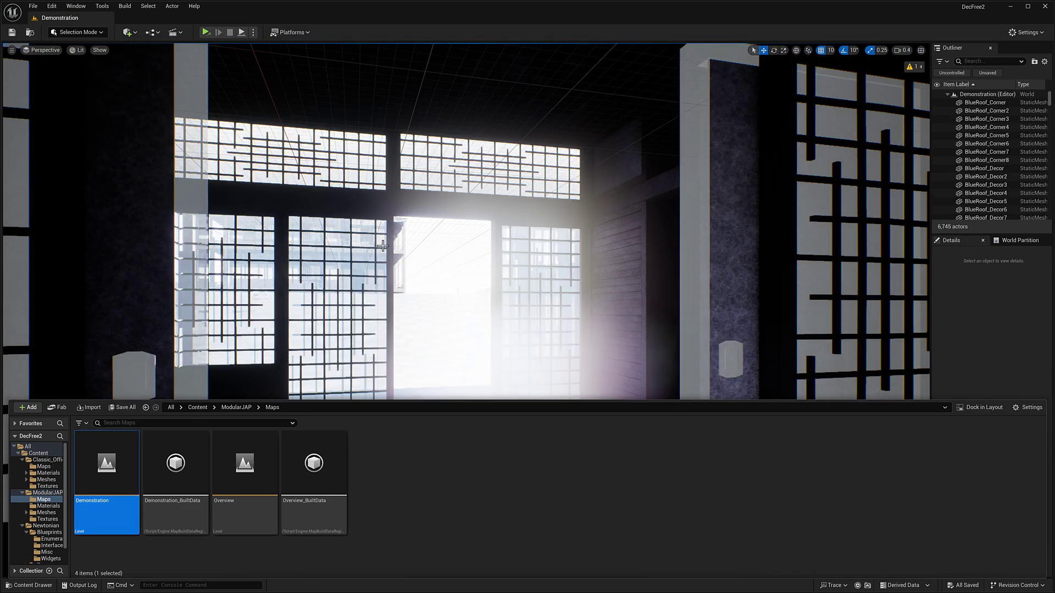
{"action": "right_click_drag", "start_coordinate": [395, 232], "coordinate": [1022, 291]}
{"action": "key", "text": "w"}
{"action": "right_click_drag", "start_coordinate": [571, 237], "coordinate": [544, 238]}
{"action": "scroll", "coordinate": [465, 221], "scroll_direction": "up", "scroll_amount": 3}
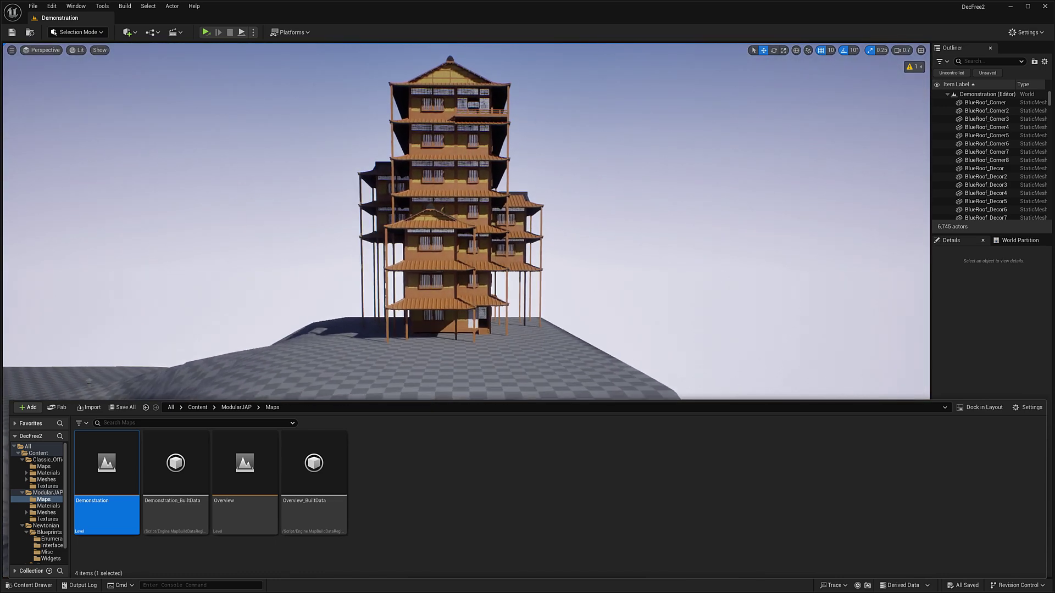
Step: Examine the tower's facade up close and the smaller Japanese houses around it
{"action": "left_click", "coordinate": [472, 258]}
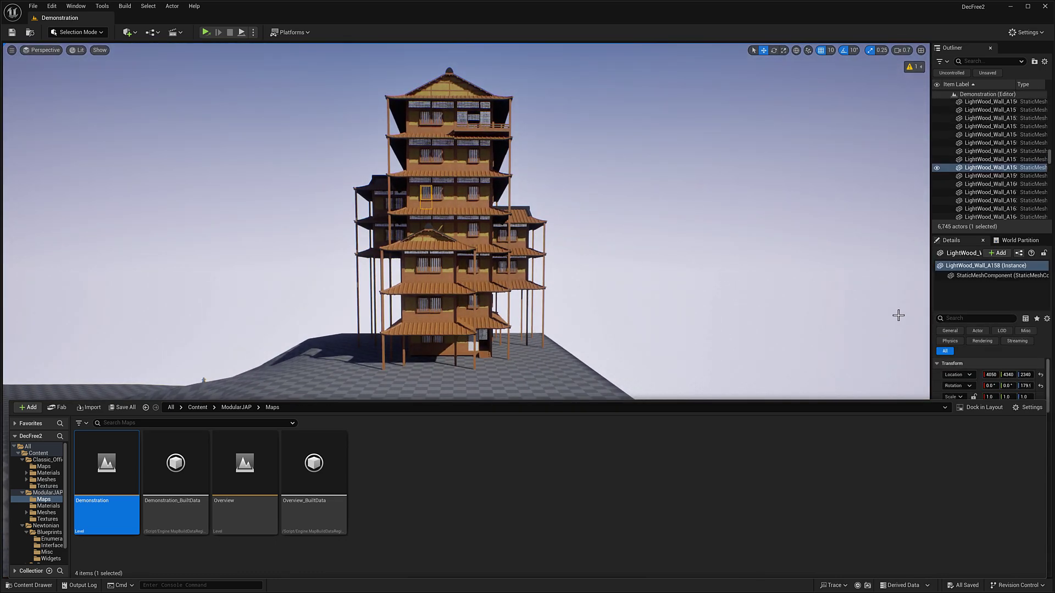
{"action": "key", "text": "w"}
{"action": "right_click_drag", "start_coordinate": [449, 217], "coordinate": [377, 222]}
{"action": "key", "text": "w"}
{"action": "key", "text": "d"}
{"action": "key", "text": "w"}
{"action": "key", "text": "w"}
{"action": "scroll", "coordinate": [468, 282], "scroll_direction": "up", "scroll_amount": 8}
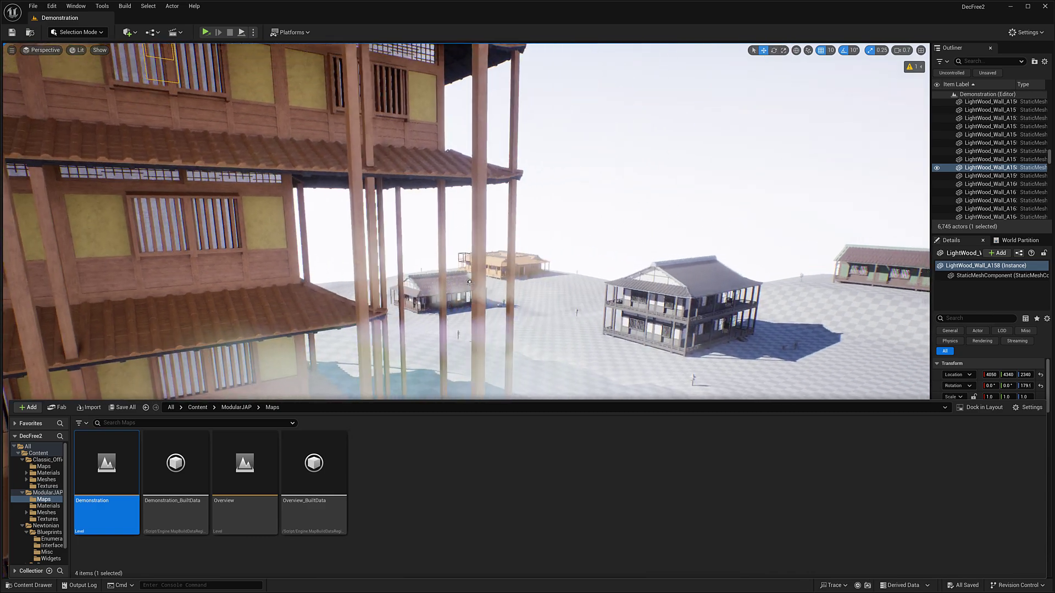
{"action": "key", "text": "s"}
Step: Open the ModularJAP Overview level and inspect its modular roofs, walls, stairs and floor pieces
{"action": "right_click_drag", "start_coordinate": [466, 221], "coordinate": [495, 228]}
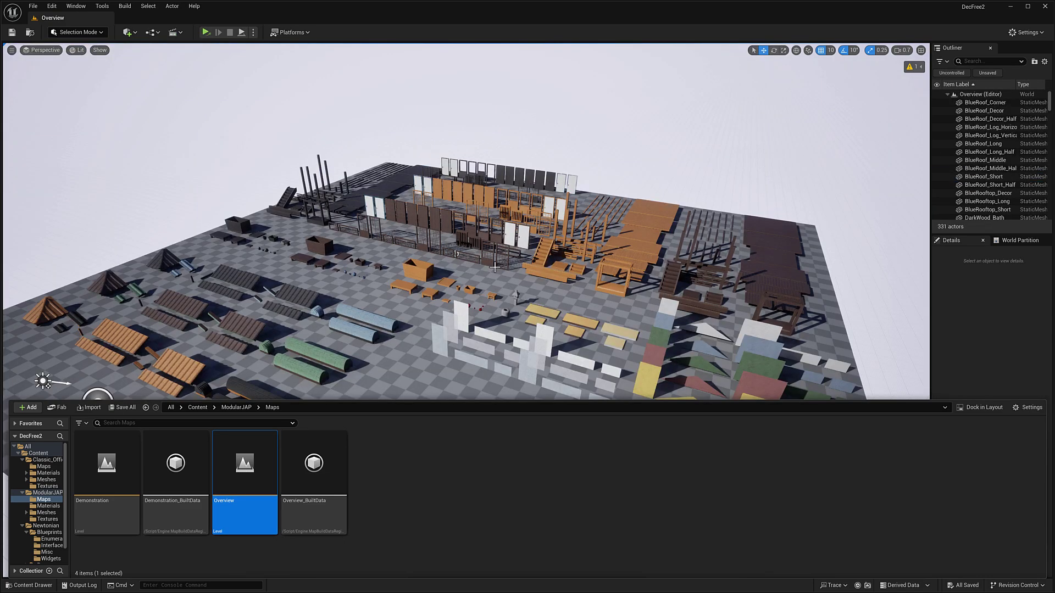
{"action": "mouse_move", "coordinate": [495, 261]}
{"action": "right_mouse_down"}
{"action": "mouse_move", "coordinate": [516, 274]}
{"action": "mouse_move", "coordinate": [481, 286]}
{"action": "mouse_move", "coordinate": [437, 269]}
{"action": "mouse_move", "coordinate": [483, 270]}
{"action": "mouse_move", "coordinate": [473, 266]}
{"action": "mouse_move", "coordinate": [495, 250]}
{"action": "mouse_move", "coordinate": [544, 250]}
{"action": "mouse_move", "coordinate": [494, 278]}
{"action": "mouse_move", "coordinate": [448, 277]}
{"action": "mouse_move", "coordinate": [465, 269]}
{"action": "mouse_move", "coordinate": [469, 316]}
{"action": "mouse_move", "coordinate": [456, 311]}
{"action": "mouse_move", "coordinate": [462, 286]}
{"action": "mouse_move", "coordinate": [500, 253]}
{"action": "right_mouse_up"}
{"action": "key", "text": "s"}
{"action": "key", "text": "a"}
{"action": "key", "text": "w"}
{"action": "key", "text": "w"}
{"action": "key", "text": "w"}
{"action": "key", "text": "w"}
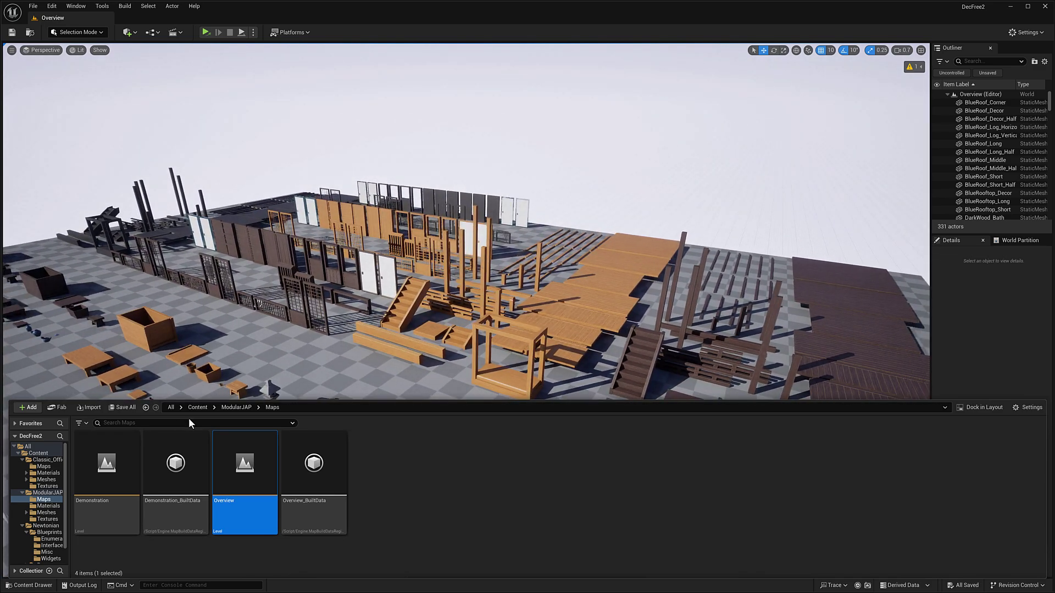
Step: Open the Overview level from Newtonian/Maps and view the signs in front of the water pool
{"action": "left_click", "coordinate": [194, 408]}
{"action": "double_click", "coordinate": [228, 455]}
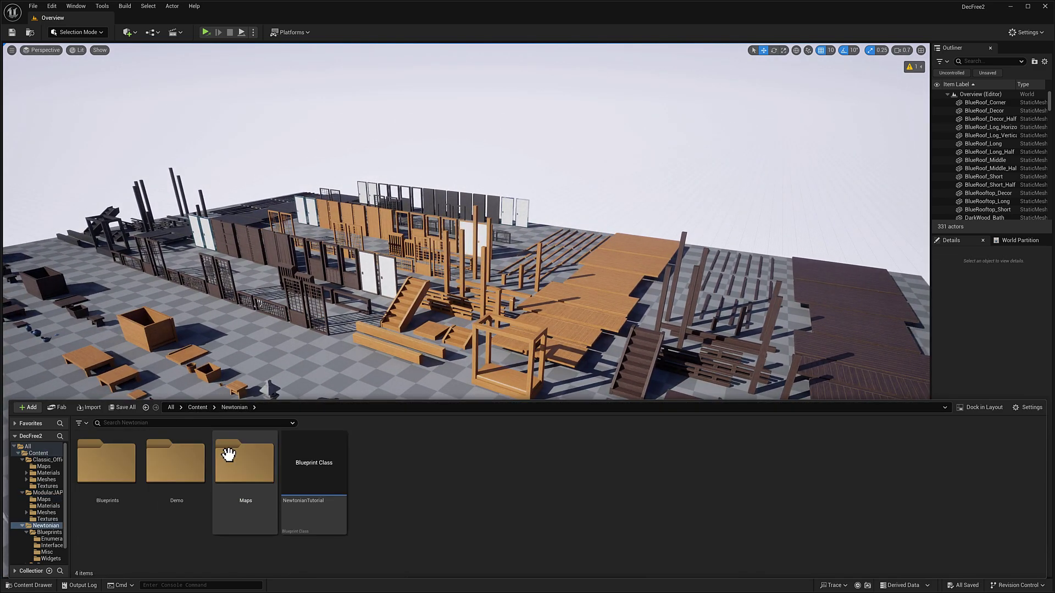
{"action": "double_click", "coordinate": [229, 455]}
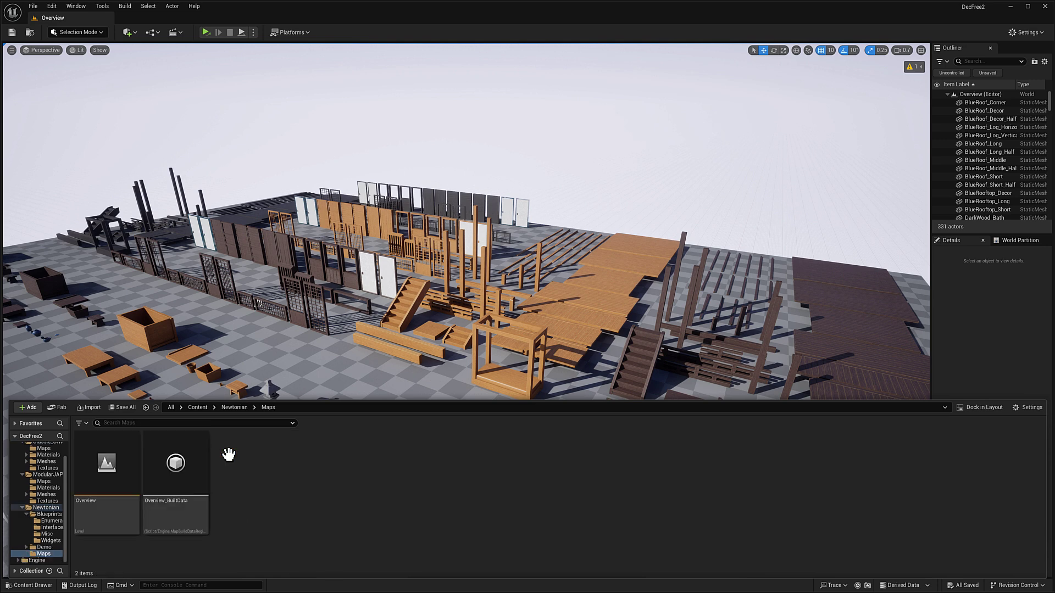
{"action": "double_click", "coordinate": [88, 459]}
{"action": "right_click_drag", "start_coordinate": [548, 237], "coordinate": [562, 270]}
{"action": "right_click_drag", "start_coordinate": [548, 235], "coordinate": [548, 255]}
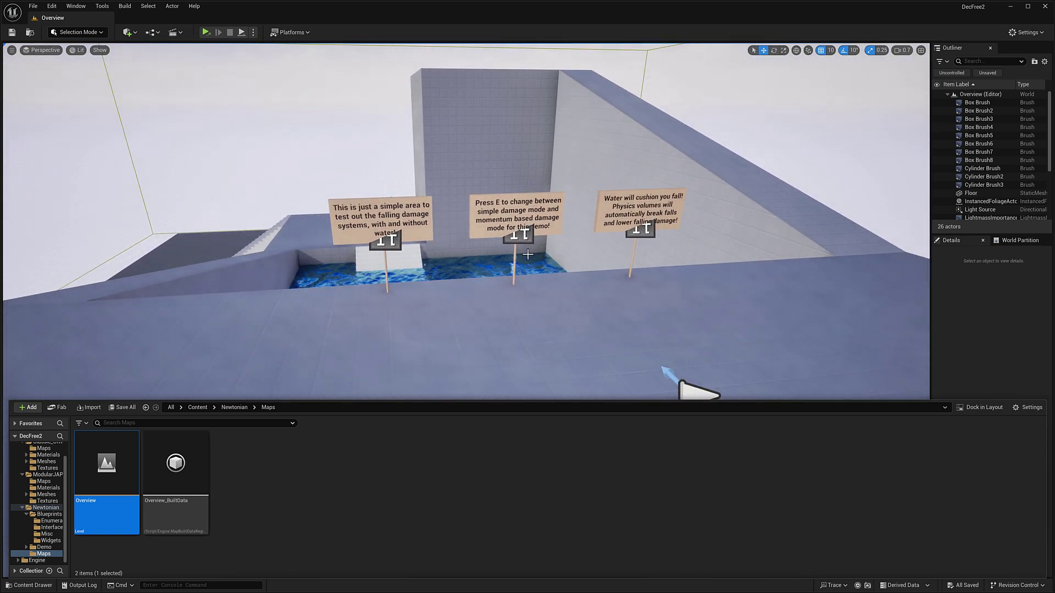
Step: Try out the falling damage test area and examine its three signs and the pool up close
{"action": "left_click", "coordinate": [205, 33]}
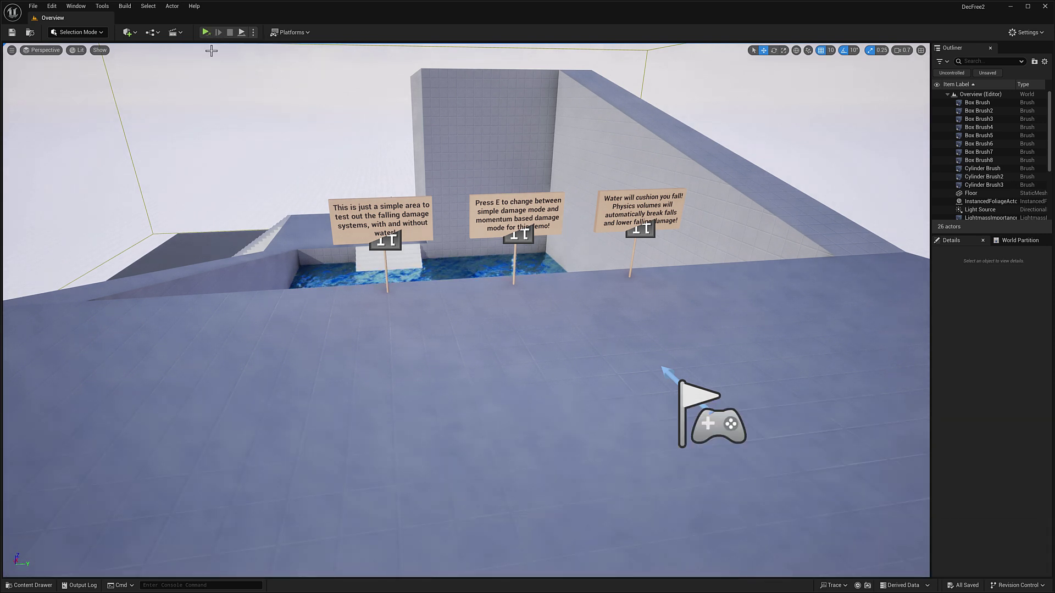
{"action": "mouse_move", "coordinate": [467, 240]}
{"action": "right_mouse_down"}
{"action": "mouse_move", "coordinate": [495, 222]}
{"action": "mouse_move", "coordinate": [475, 211]}
{"action": "mouse_move", "coordinate": [465, 232]}
{"action": "right_mouse_up"}
{"action": "key", "text": "w"}
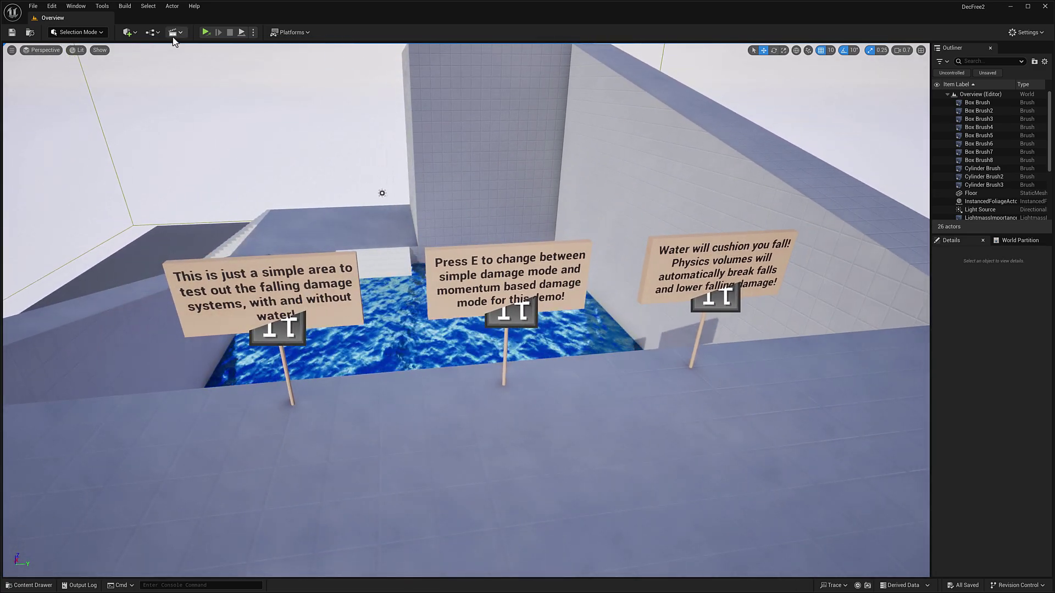
{"action": "left_click", "coordinate": [514, 388]}
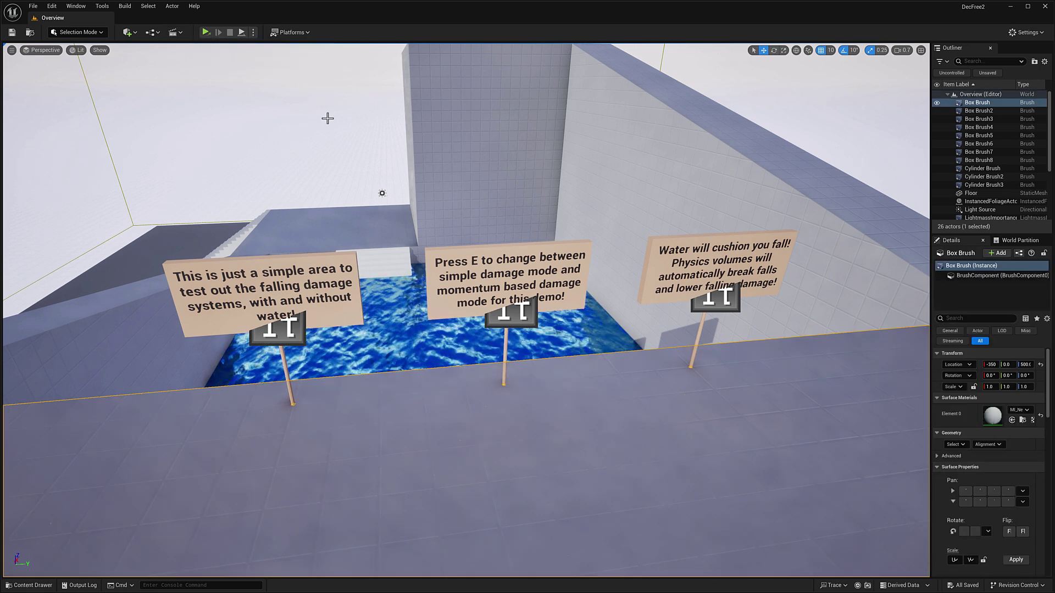
{"action": "key", "text": "e"}
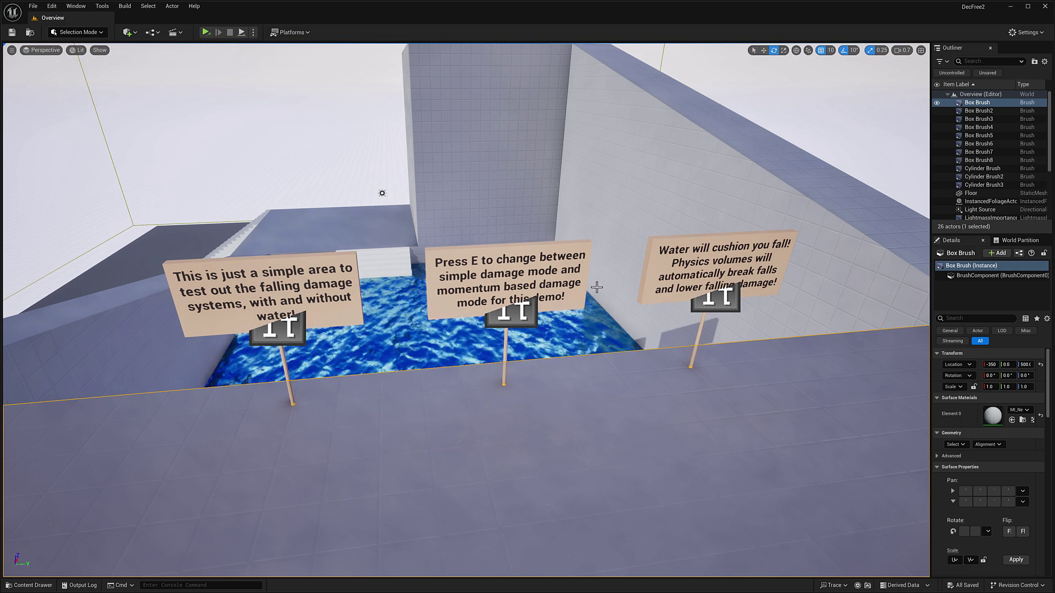
{"action": "right_click_drag", "start_coordinate": [596, 287], "coordinate": [596, 241]}
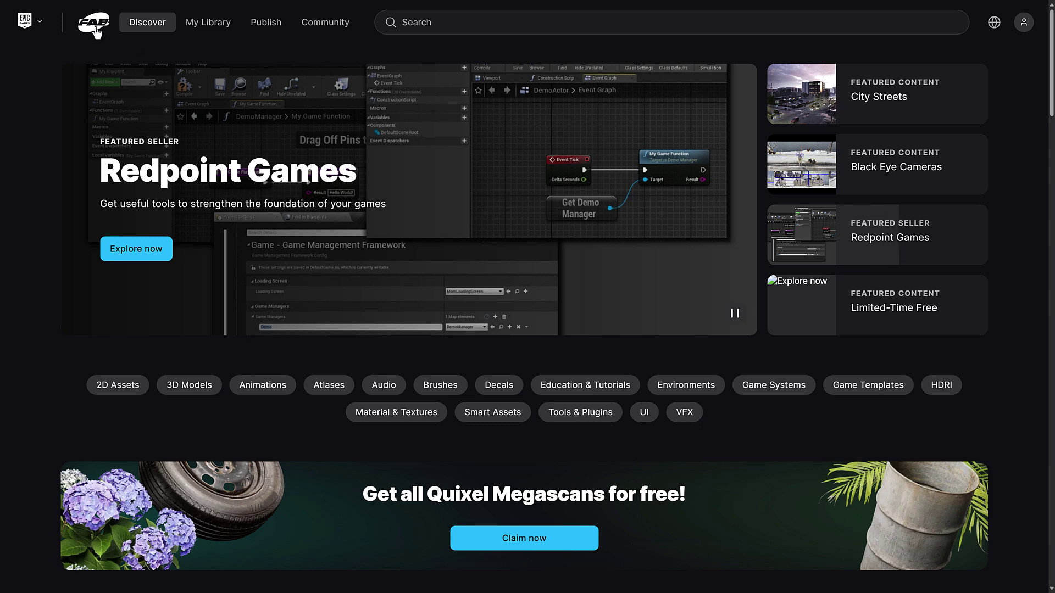
Step: Switch to the Fab storefront and look through the free Quixel Megascans offer and the Limited-Time Free section
{"action": "scroll", "coordinate": [457, 263], "scroll_direction": "down", "scroll_amount": 3}
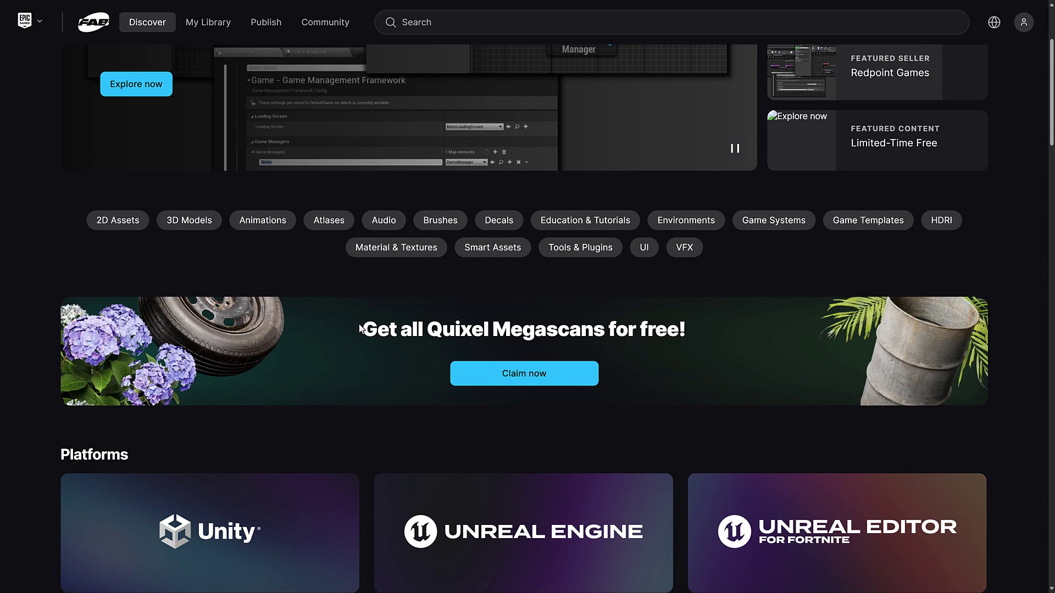
{"action": "left_click_drag", "start_coordinate": [360, 328], "coordinate": [688, 329]}
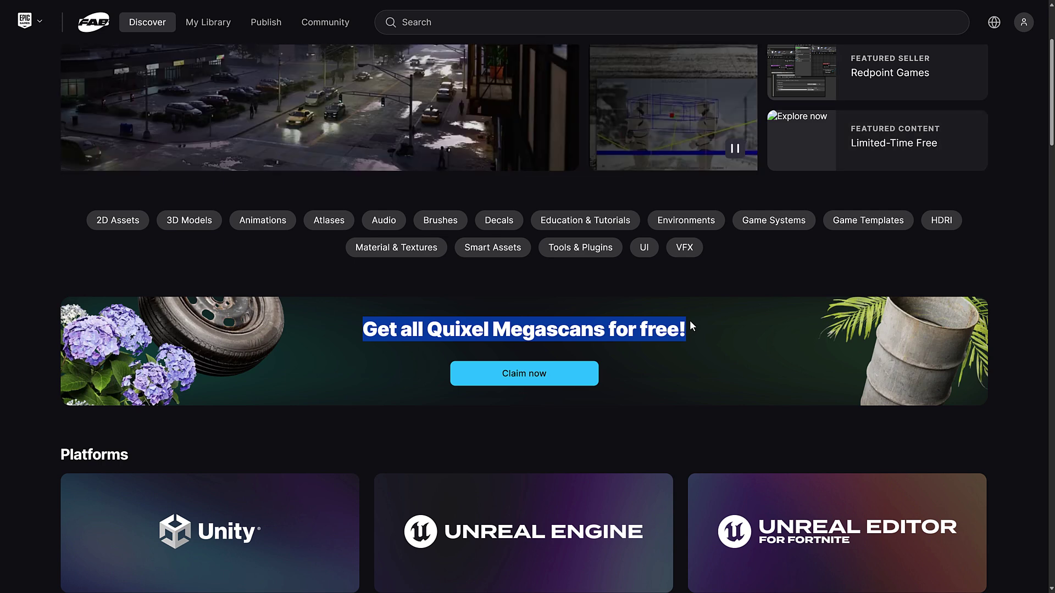
{"action": "left_click", "coordinate": [690, 325]}
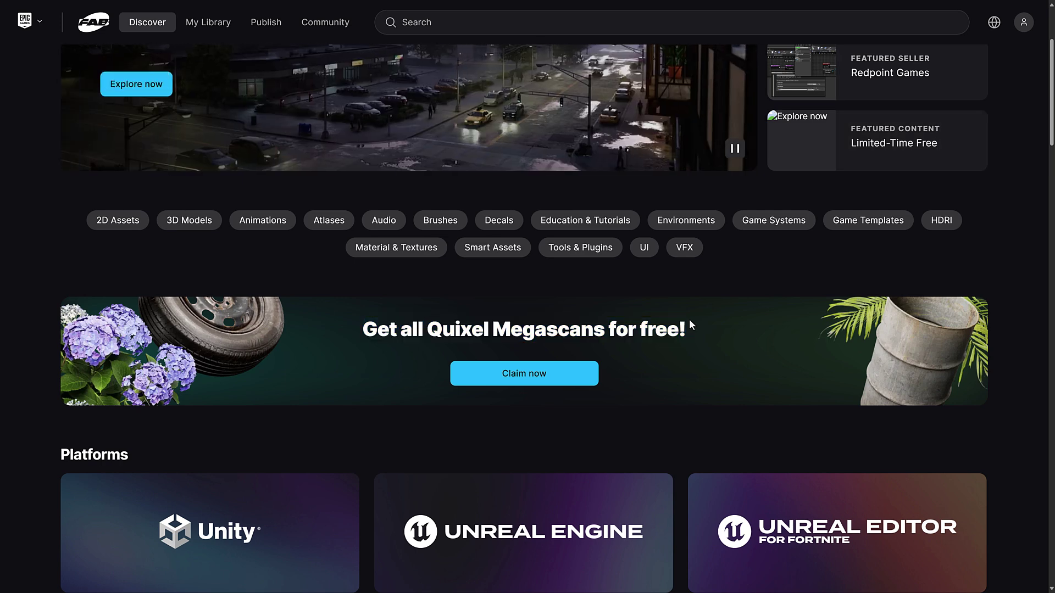
{"action": "left_click_drag", "start_coordinate": [689, 323], "coordinate": [366, 323]}
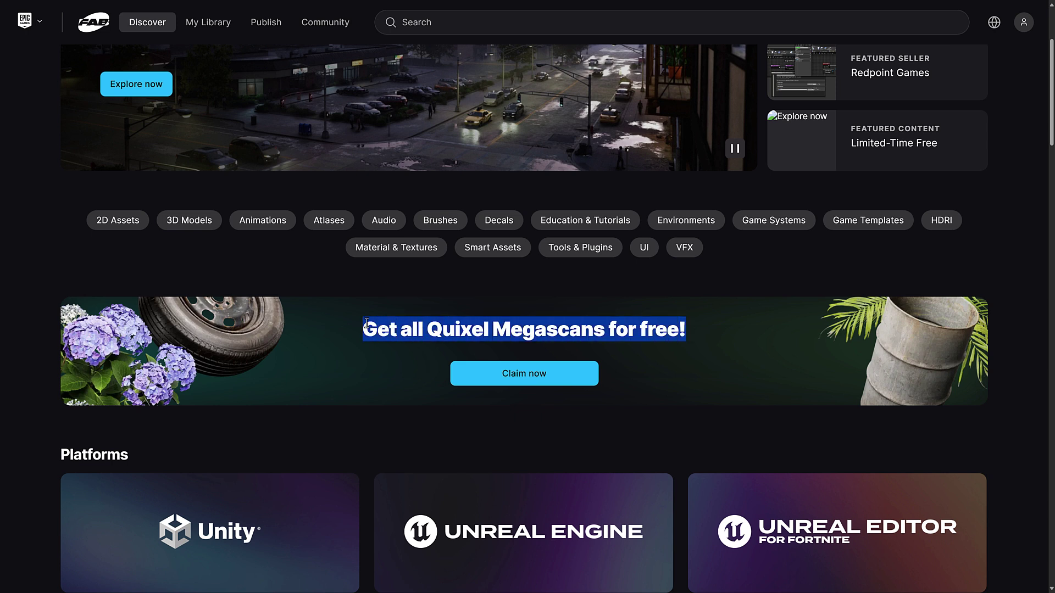
{"action": "left_click", "coordinate": [379, 324]}
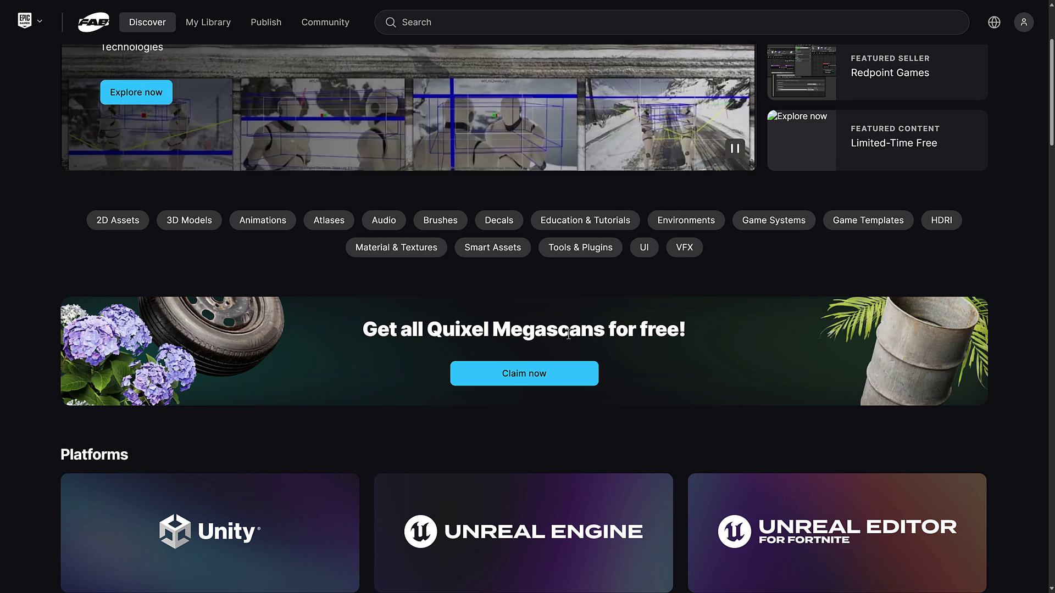
{"action": "scroll", "coordinate": [568, 335], "scroll_direction": "down", "scroll_amount": 3}
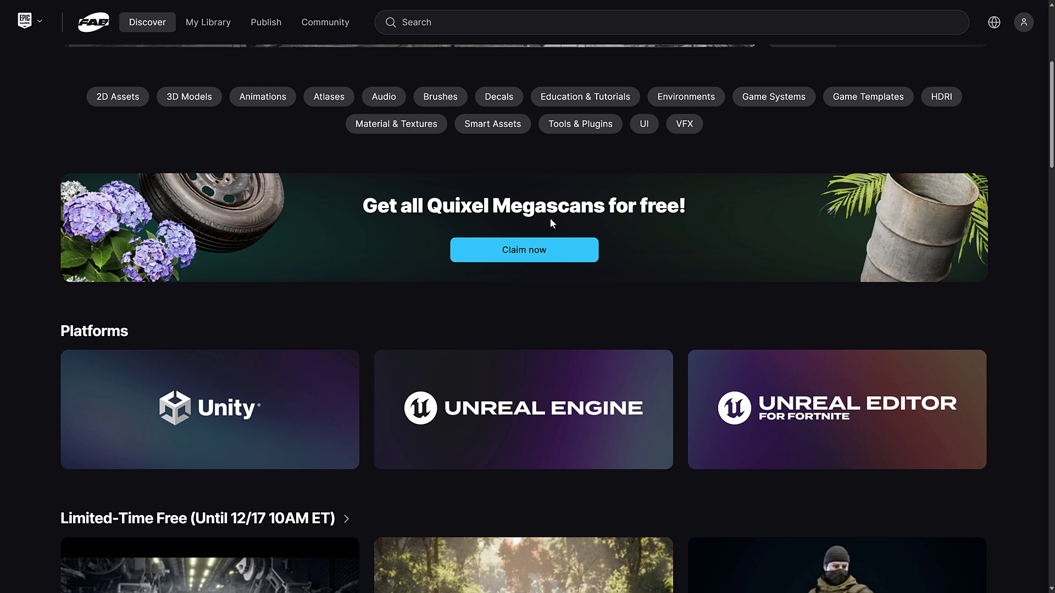
{"action": "scroll", "coordinate": [454, 199], "scroll_direction": "down", "scroll_amount": 1}
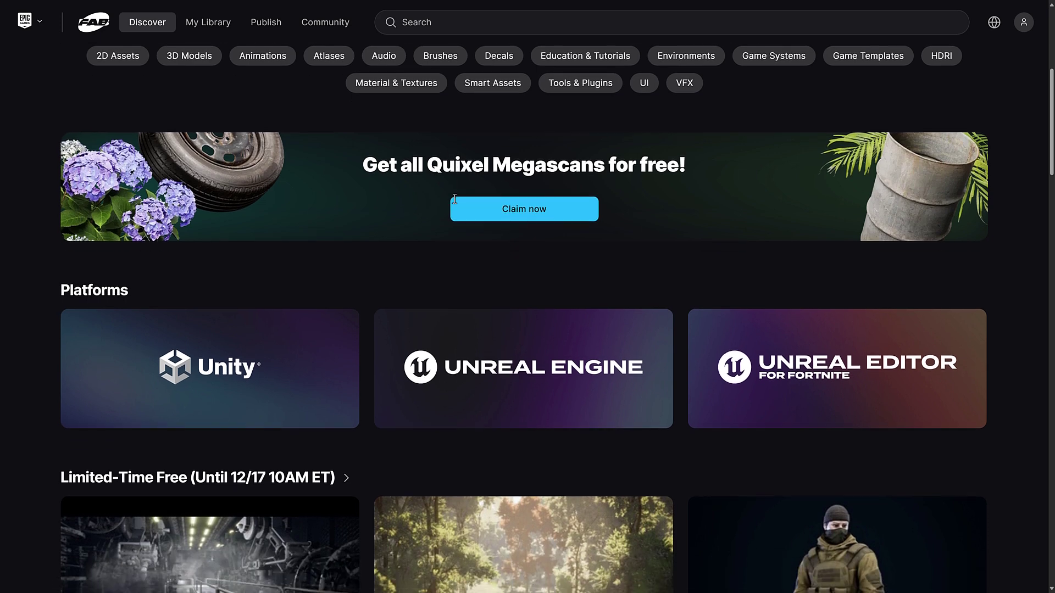
{"action": "scroll", "coordinate": [454, 199], "scroll_direction": "down", "scroll_amount": 7}
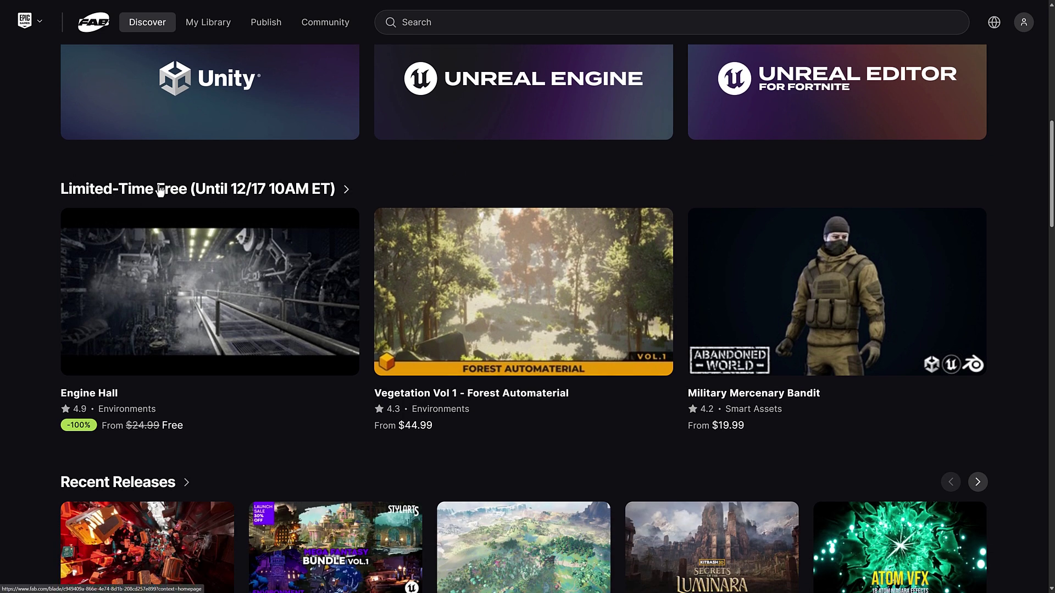
{"action": "mouse_move", "coordinate": [146, 23]}
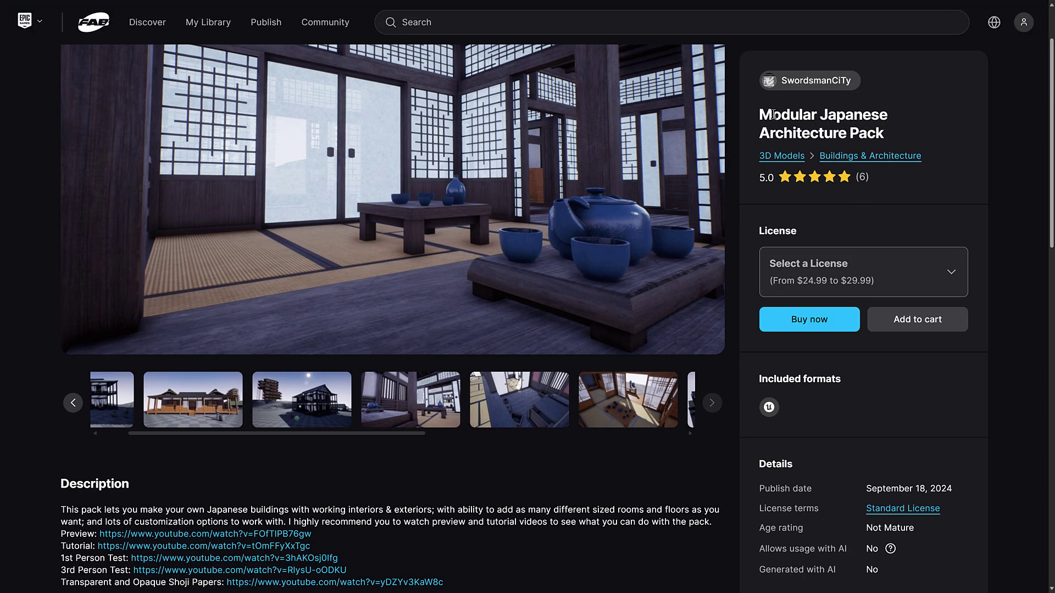
Step: Look through the gallery images of the Modular Japanese Architecture Pack on its Fab product page
{"action": "left_click", "coordinate": [422, 399]}
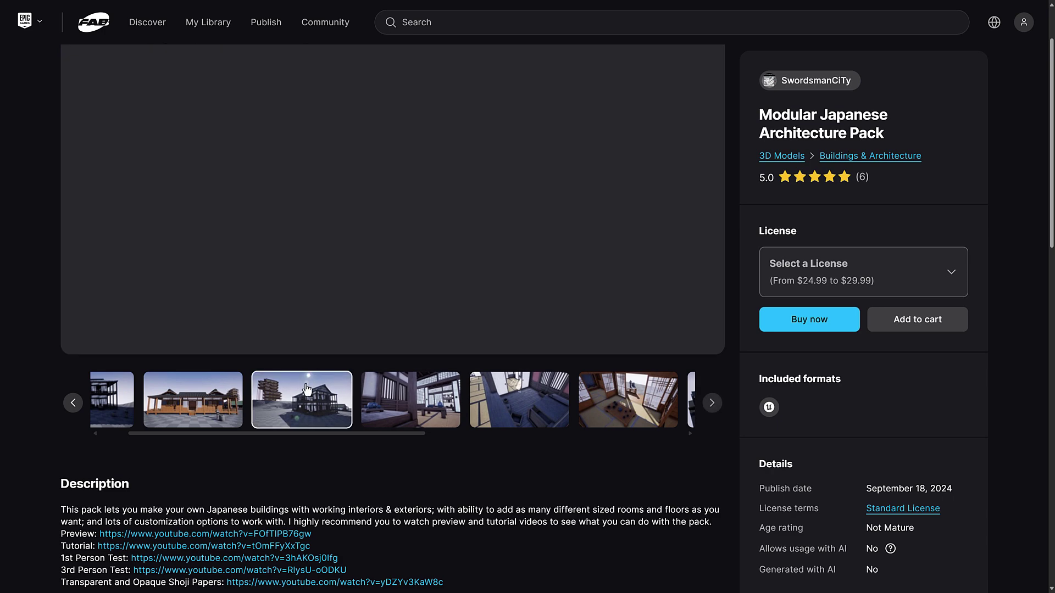
{"action": "left_click", "coordinate": [519, 400]}
{"action": "left_click", "coordinate": [591, 400]}
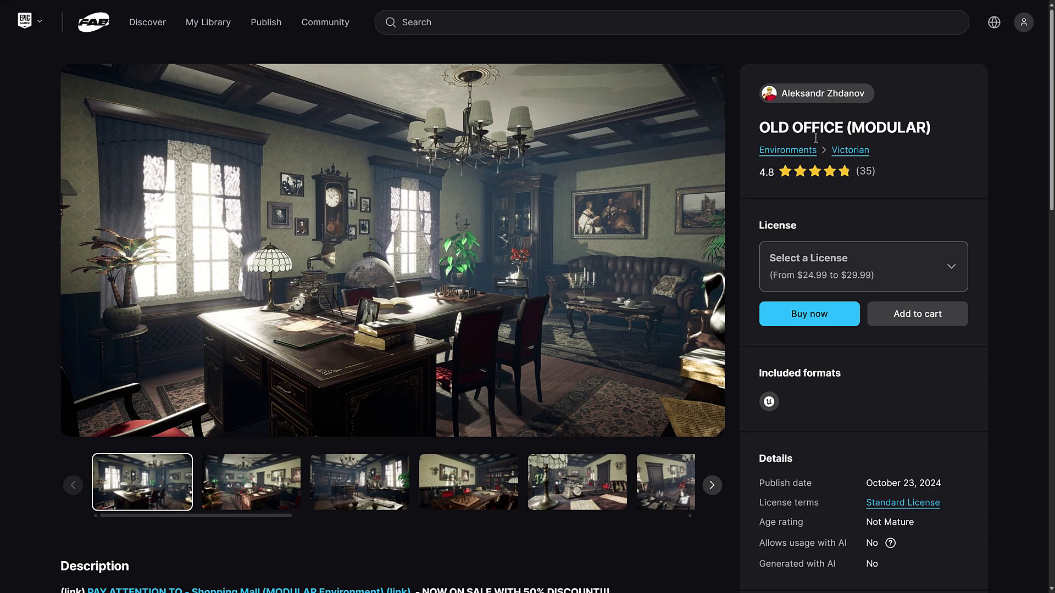
Step: Look through the gallery images of OLD OFFICE (MODULAR) on its Fab product page
{"action": "left_click", "coordinate": [238, 491]}
{"action": "left_click", "coordinate": [352, 485]}
{"action": "left_click", "coordinate": [467, 484]}
{"action": "left_click", "coordinate": [559, 483]}
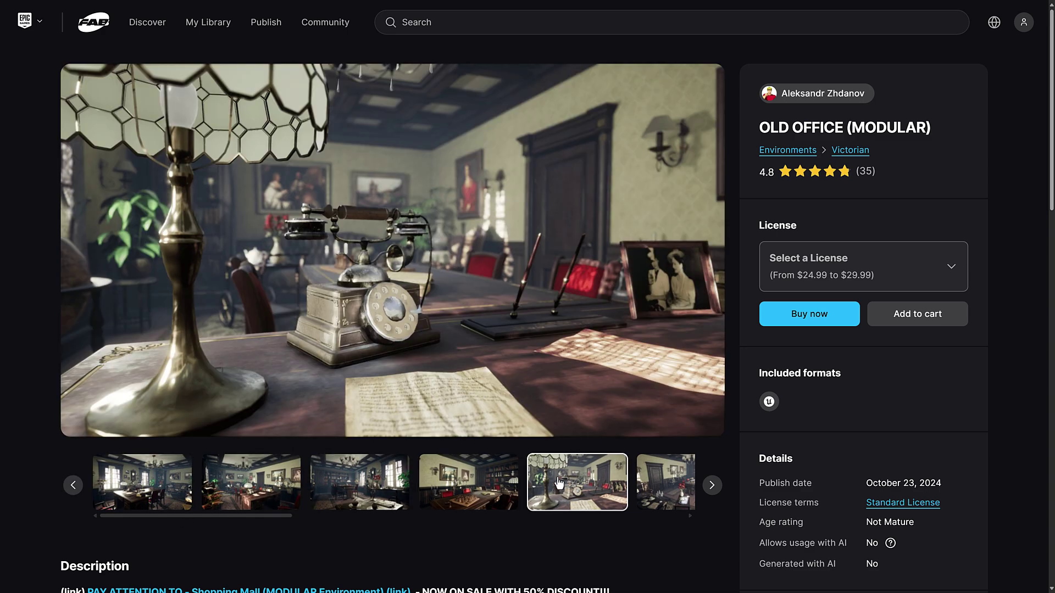
Step: View the remaining gallery images of OLD OFFICE (MODULAR) and return to the first one
{"action": "left_click", "coordinate": [671, 484]}
{"action": "left_click", "coordinate": [478, 486]}
{"action": "left_click", "coordinate": [360, 484]}
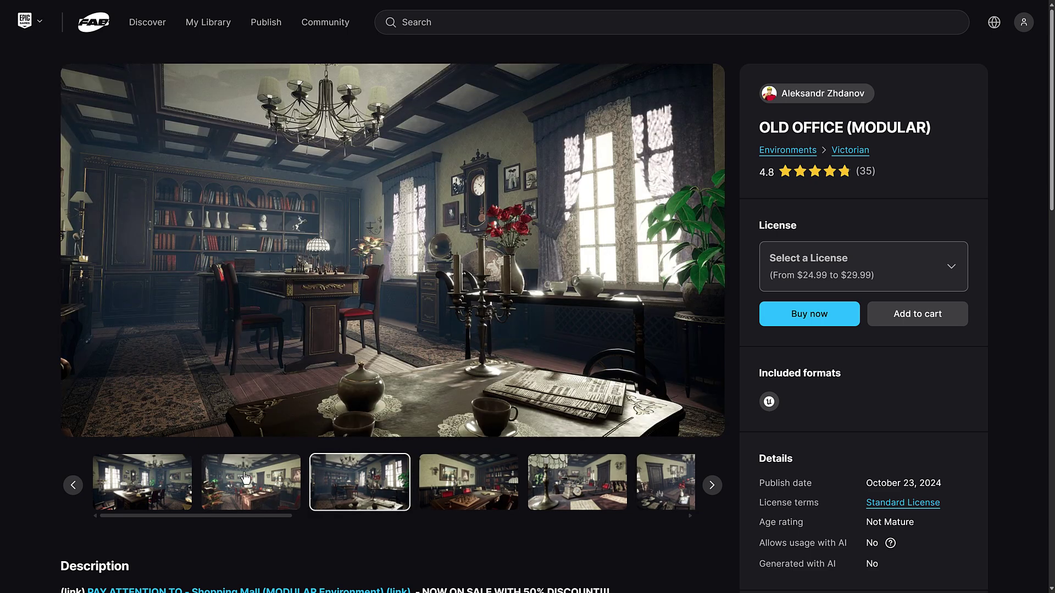
{"action": "left_click", "coordinate": [245, 477]}
{"action": "left_click", "coordinate": [142, 482]}
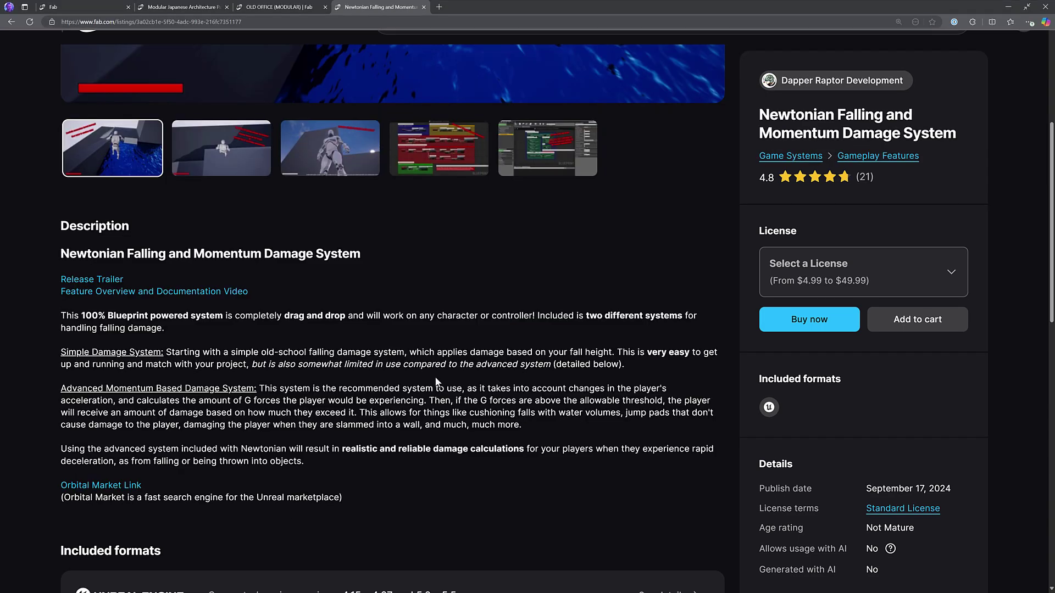
Step: Switch to the Newtonian Falling and Momentum Damage System page on Fab and examine its supported Unreal Engine versions
{"action": "key", "text": "F11"}
{"action": "scroll", "coordinate": [435, 380], "scroll_direction": "up", "scroll_amount": 6}
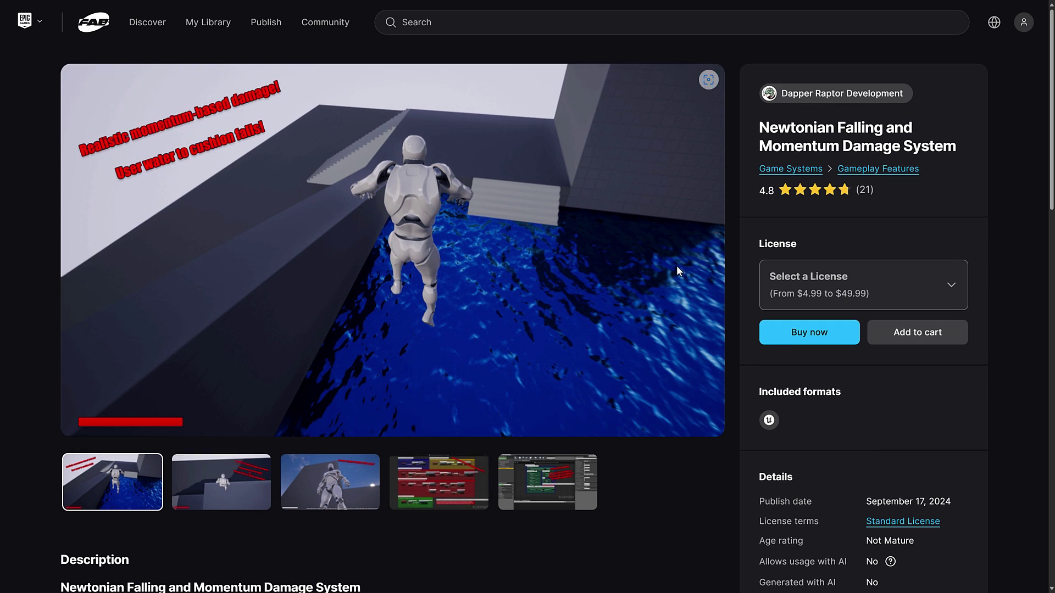
{"action": "scroll", "coordinate": [677, 265], "scroll_direction": "down", "scroll_amount": 1}
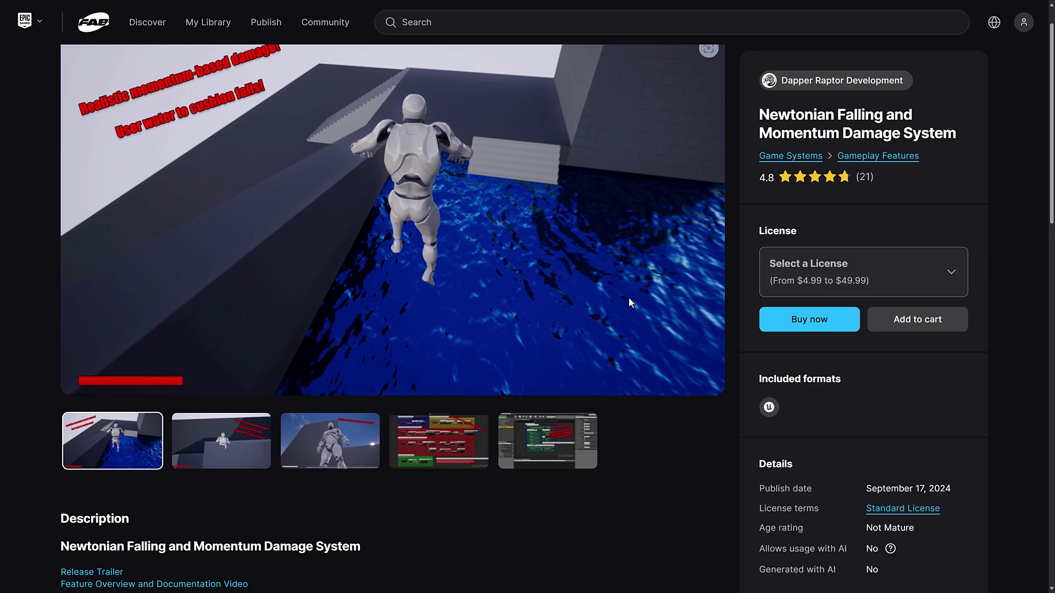
{"action": "scroll", "coordinate": [591, 286], "scroll_direction": "down", "scroll_amount": 7}
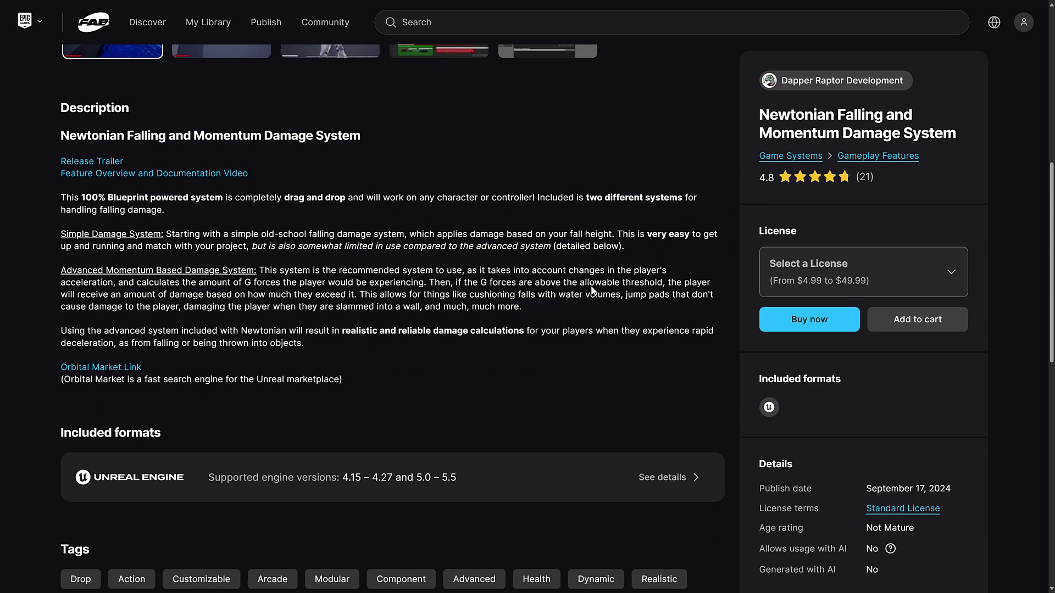
{"action": "left_click_drag", "start_coordinate": [461, 480], "coordinate": [416, 479]}
{"action": "left_click", "coordinate": [462, 437]}
Step: Read the description of Newtonian's simple damage system and its advanced momentum-based damage system
{"action": "scroll", "coordinate": [463, 441], "scroll_direction": "up", "scroll_amount": 2}
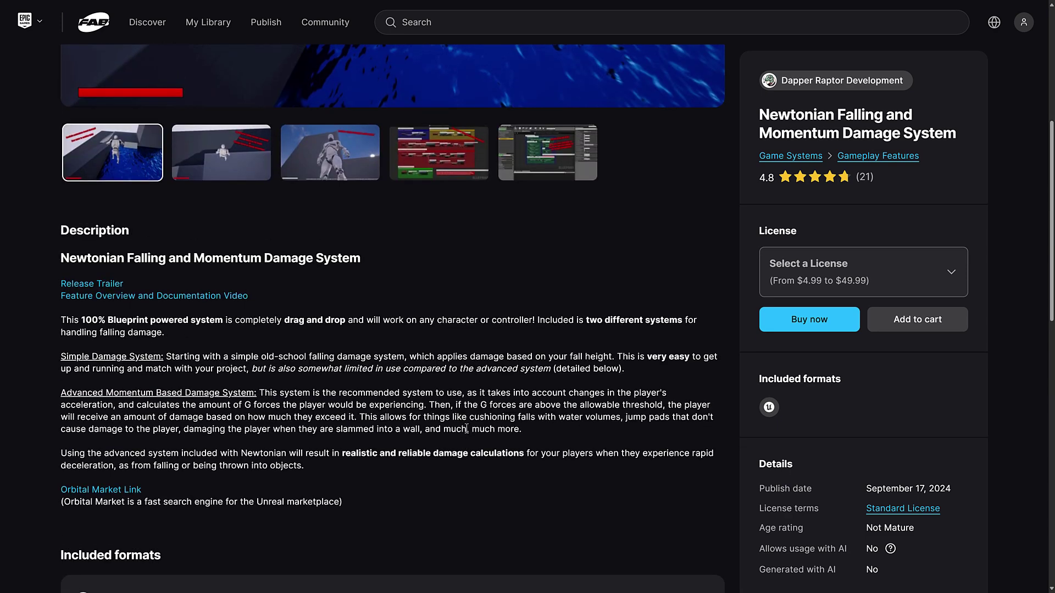
{"action": "scroll", "coordinate": [466, 428], "scroll_direction": "up", "scroll_amount": 4}
{"action": "scroll", "coordinate": [738, 157], "scroll_direction": "down", "scroll_amount": 1}
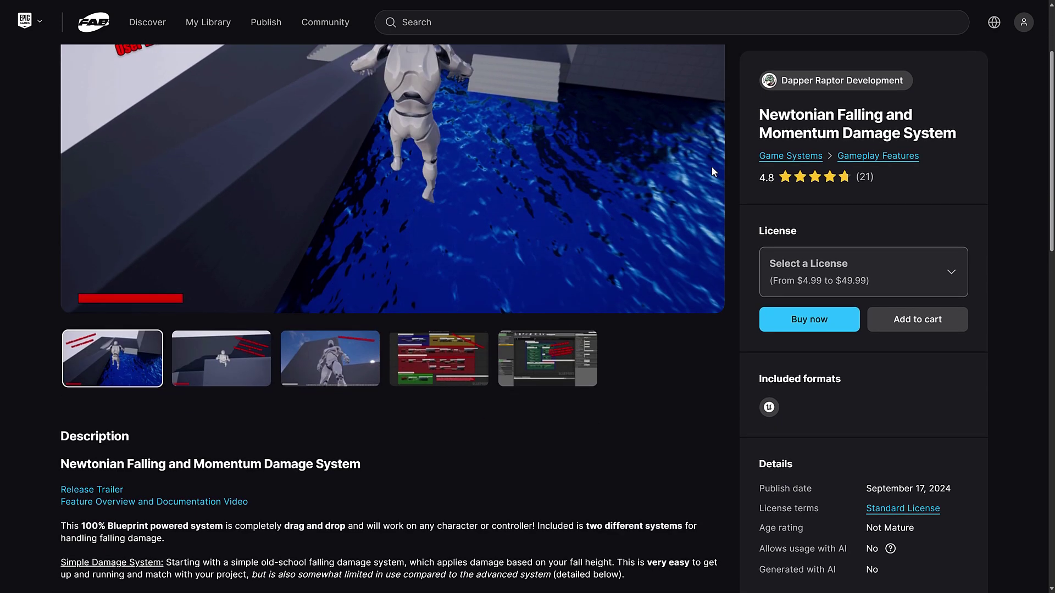
{"action": "scroll", "coordinate": [400, 344], "scroll_direction": "down", "scroll_amount": 3}
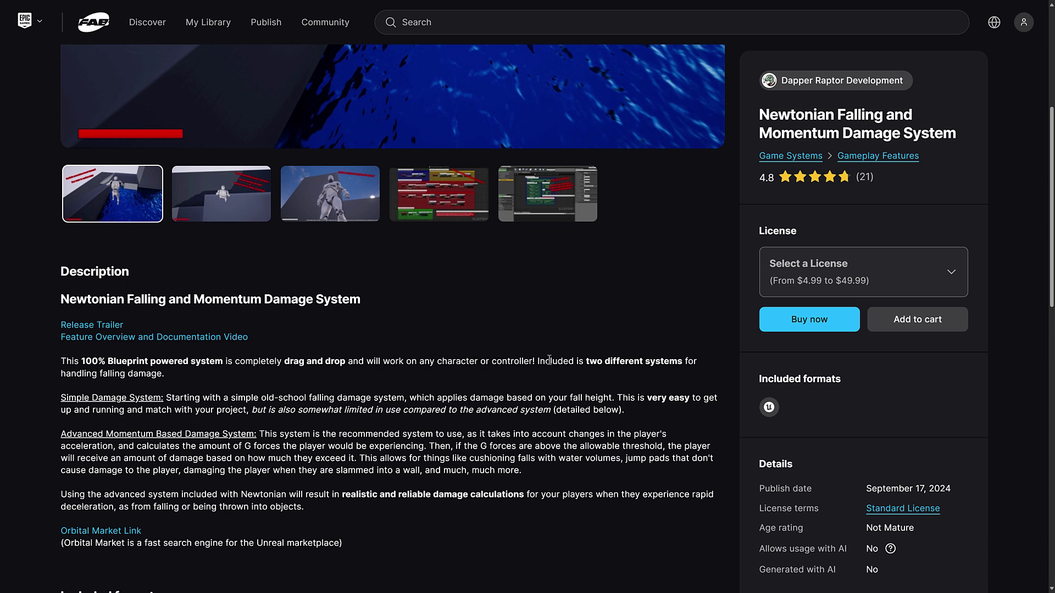
{"action": "scroll", "coordinate": [549, 360], "scroll_direction": "down", "scroll_amount": 2}
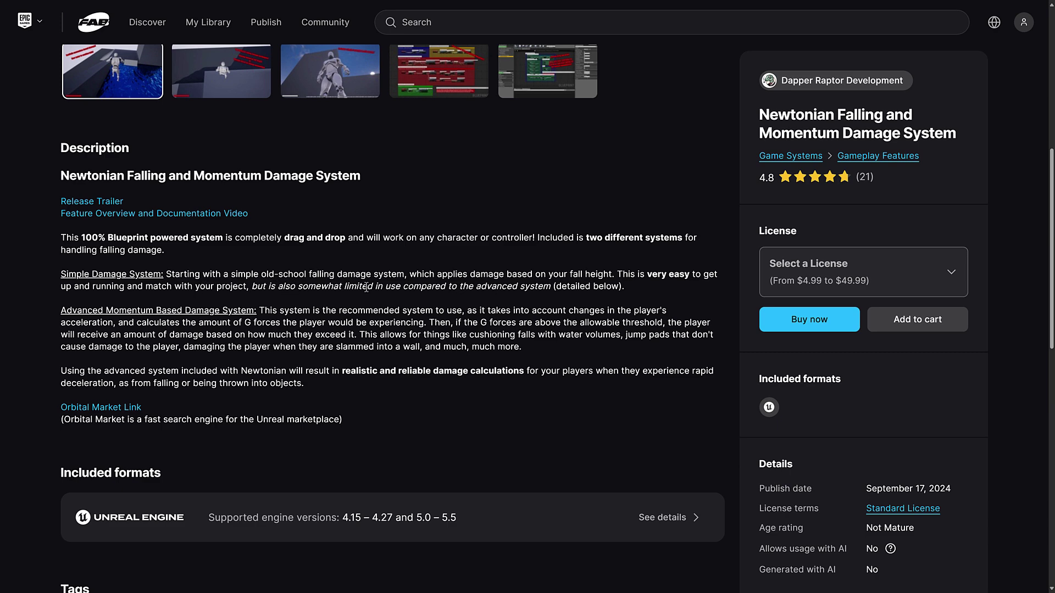
{"action": "scroll", "coordinate": [366, 286], "scroll_direction": "down", "scroll_amount": 2}
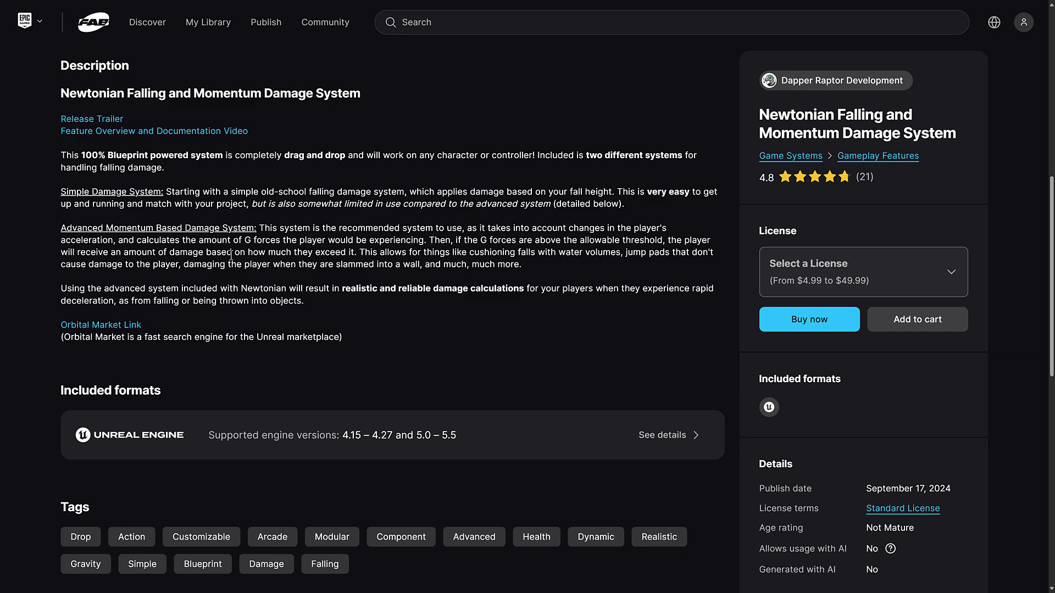
Step: Compare the license options of the Newtonian Falling and Momentum Damage System and choose the Professional license
{"action": "scroll", "coordinate": [230, 256], "scroll_direction": "up", "scroll_amount": 9}
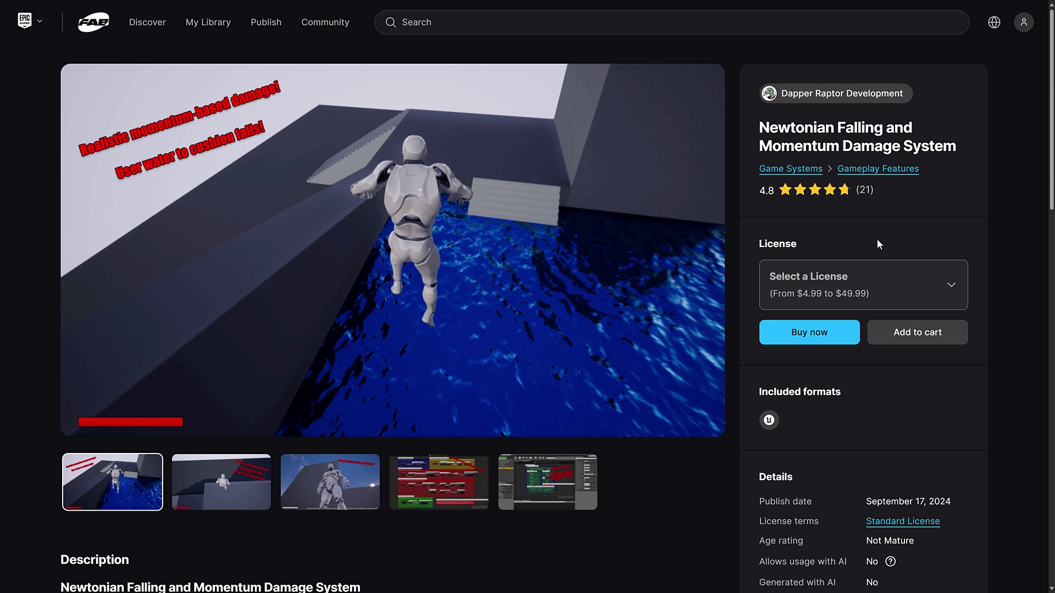
{"action": "left_click", "coordinate": [826, 294]}
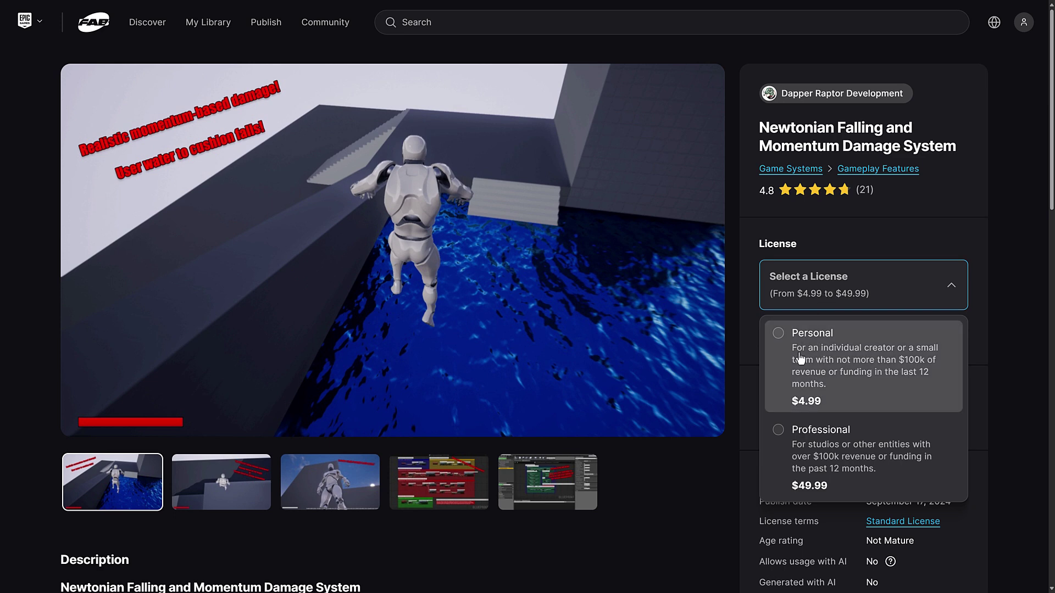
{"action": "left_click", "coordinate": [789, 438]}
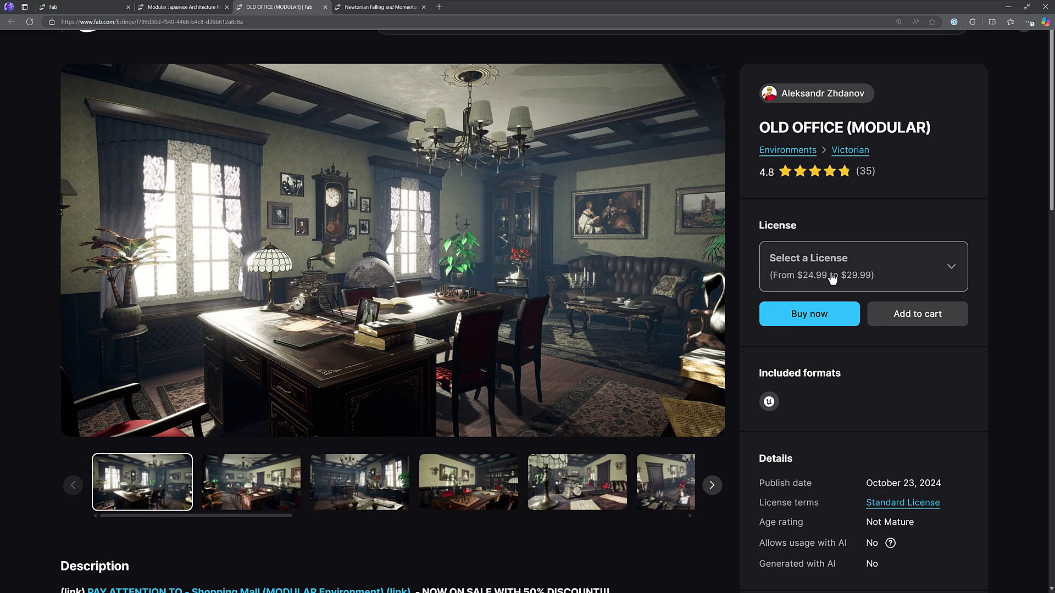
Step: Choose the Professional license for OLD OFFICE (MODULAR) and for the Modular Japanese Architecture Pack on their product pages
{"action": "left_click", "coordinate": [822, 277]}
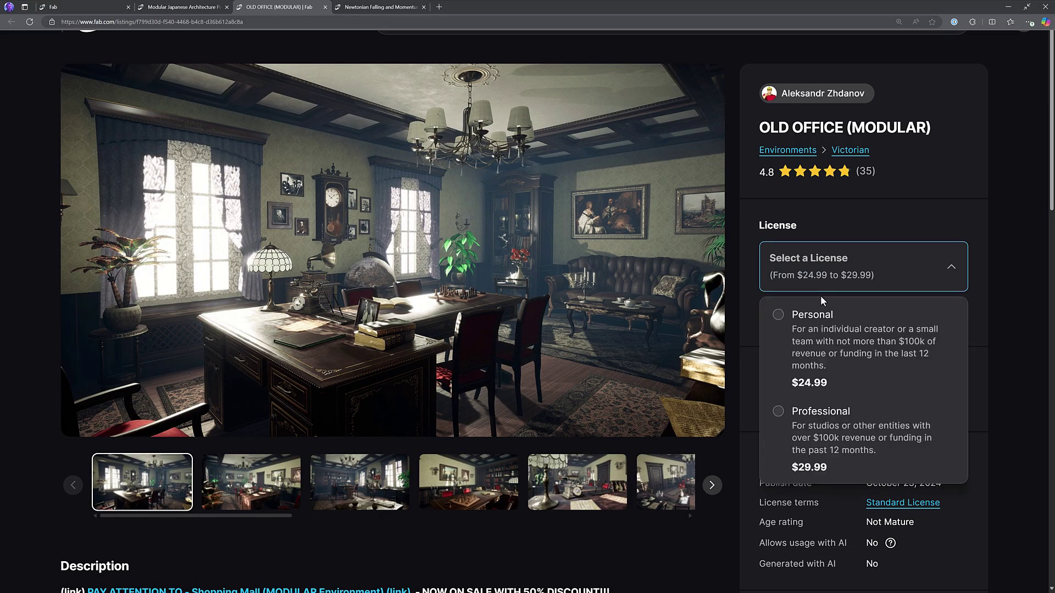
{"action": "left_click", "coordinate": [802, 412]}
{"action": "key", "text": "ctrl+shift+Tab"}
{"action": "left_click", "coordinate": [848, 277]}
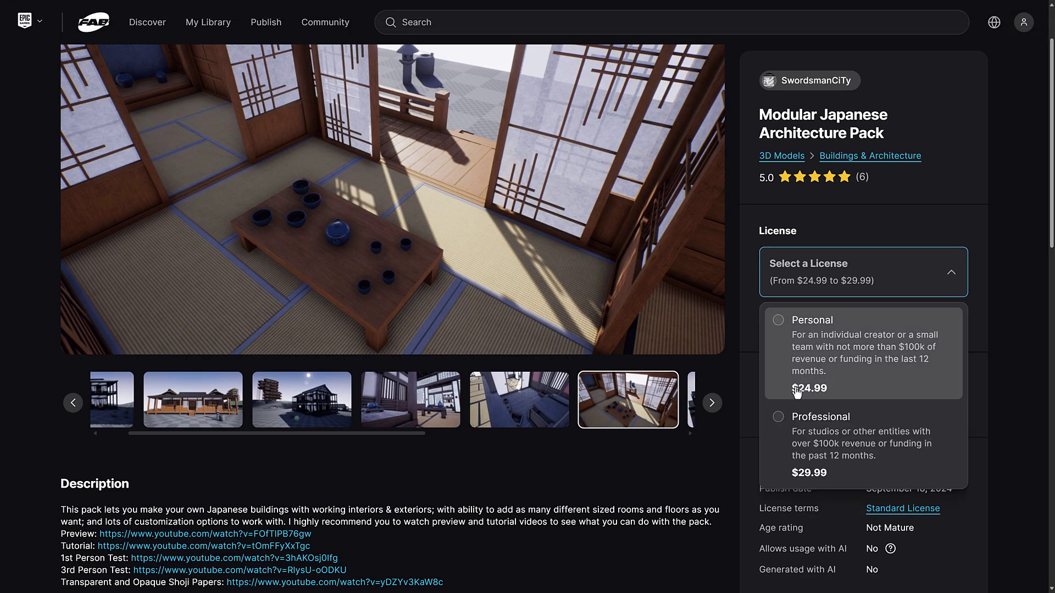
{"action": "left_click", "coordinate": [794, 411]}
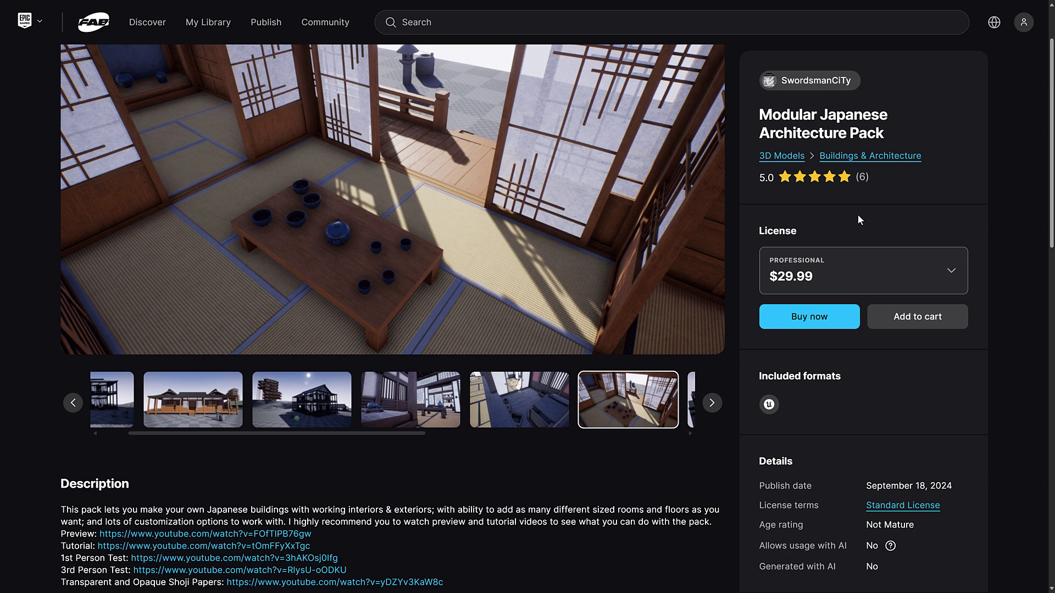
Step: Return to the Fab storefront and look over the Quixel Megascans offer and the Limited-Time Free section again
{"action": "key", "text": "ctrl+Tab"}
{"action": "key", "text": "ctrl+shift+Tab"}
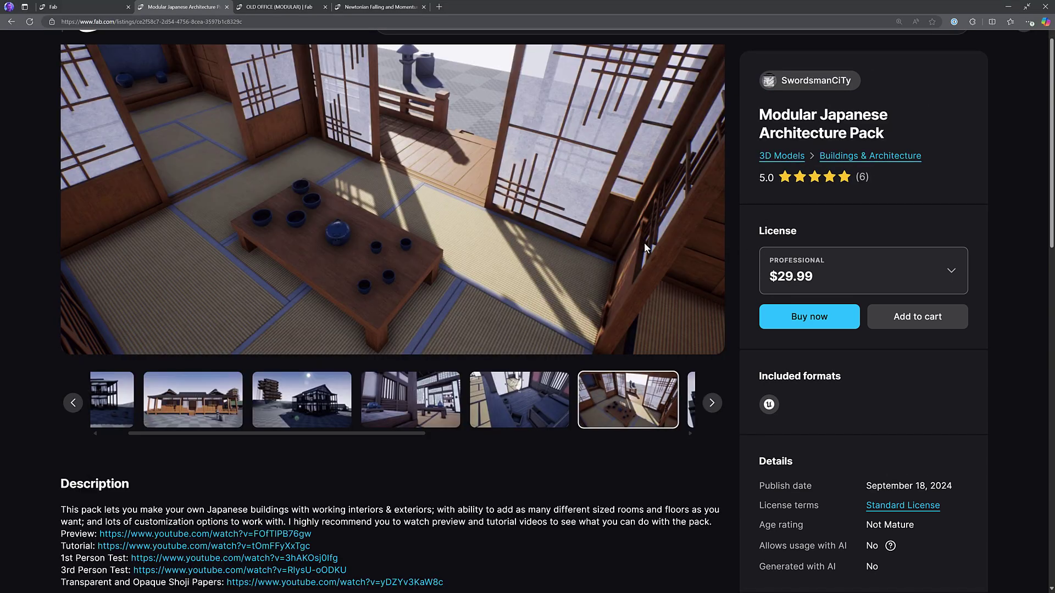
{"action": "key", "text": "ctrl+shift+Tab"}
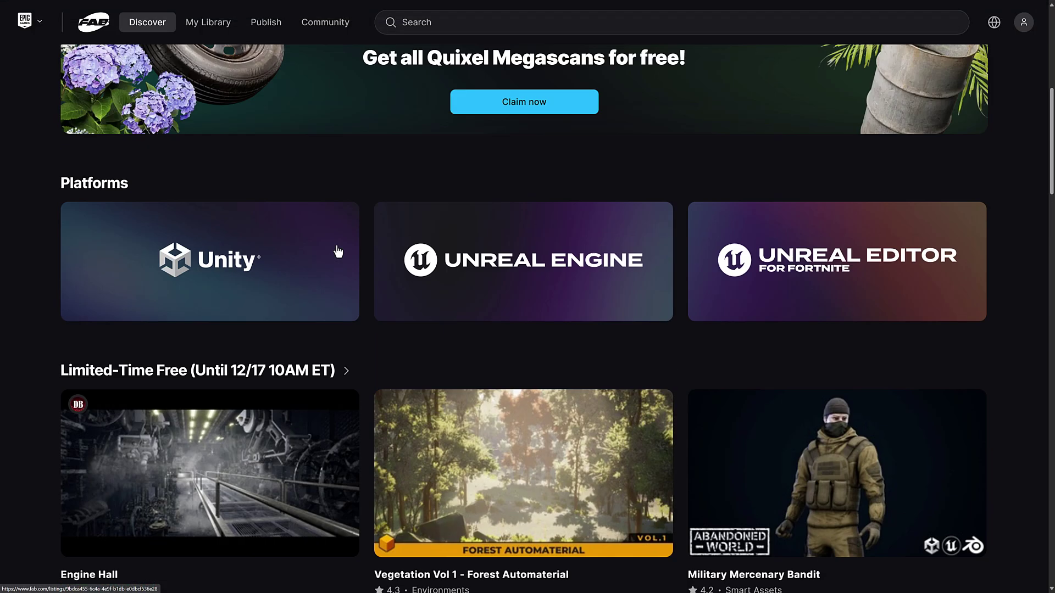
{"action": "scroll", "coordinate": [338, 251], "scroll_direction": "up", "scroll_amount": 3}
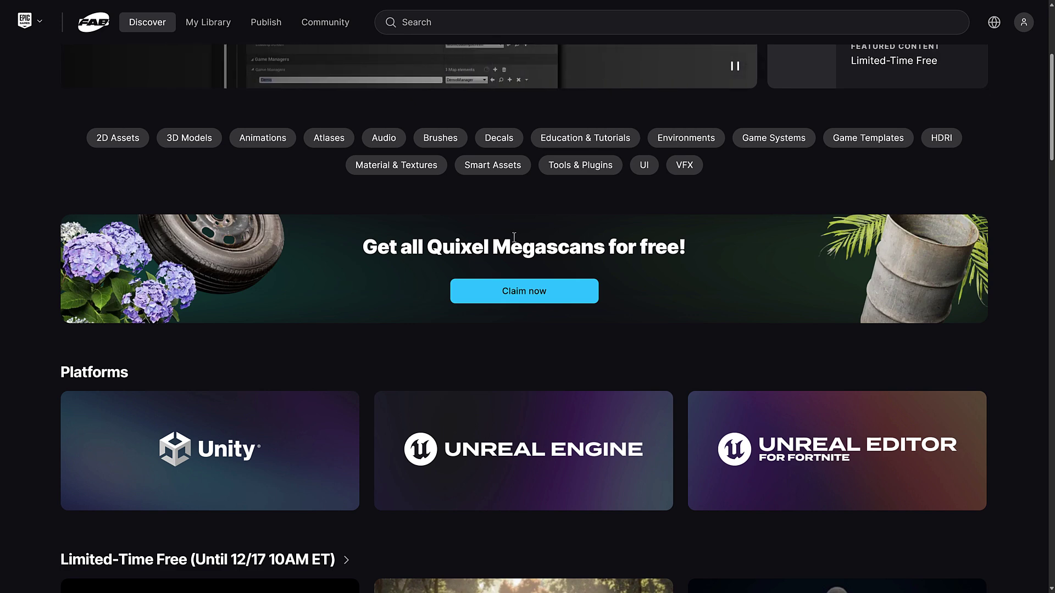
{"action": "scroll", "coordinate": [517, 238], "scroll_direction": "down", "scroll_amount": 6}
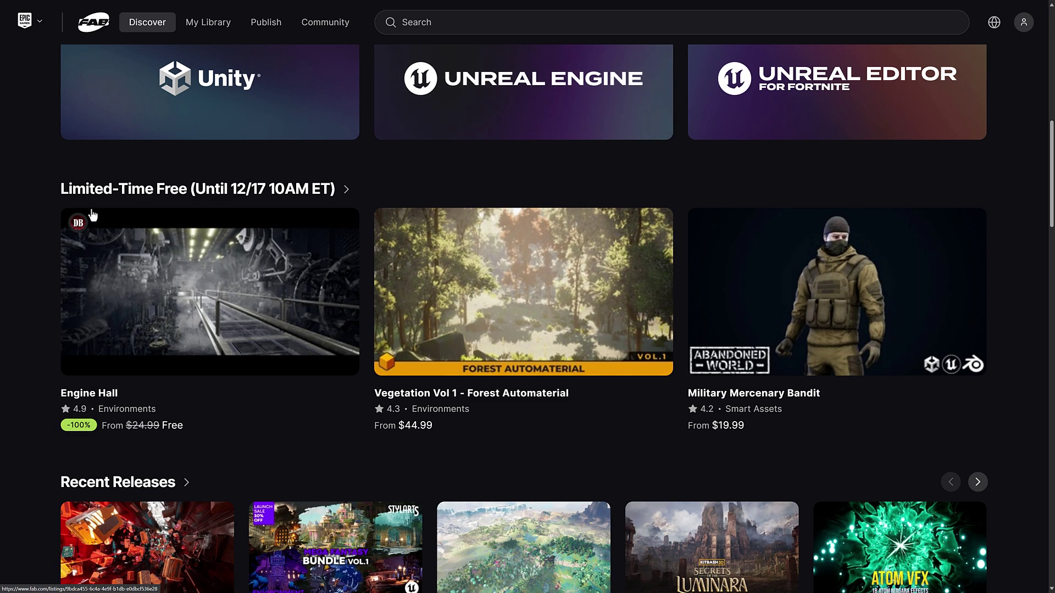